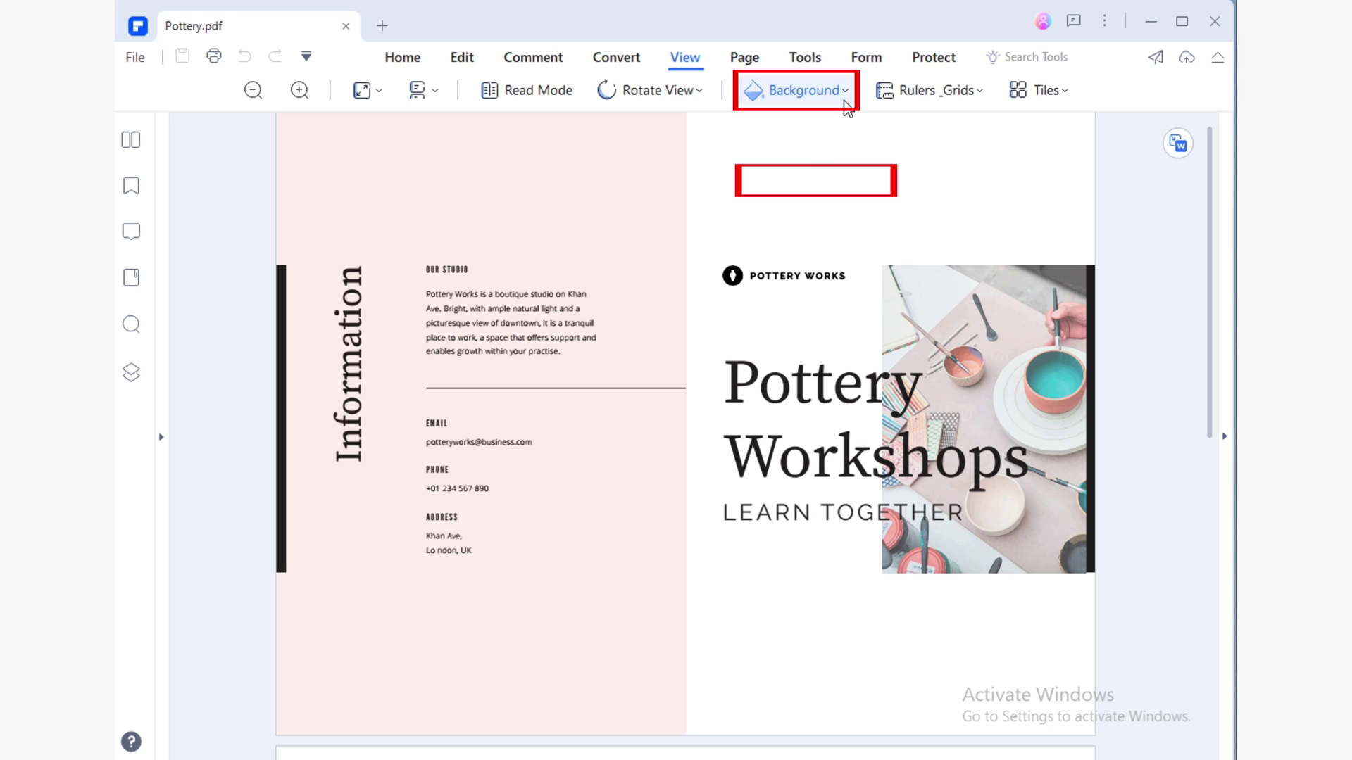
Switch the reading background to Eye Protection, then Night, then Parchment
{"action": "left_click", "coordinate": [840, 92]}
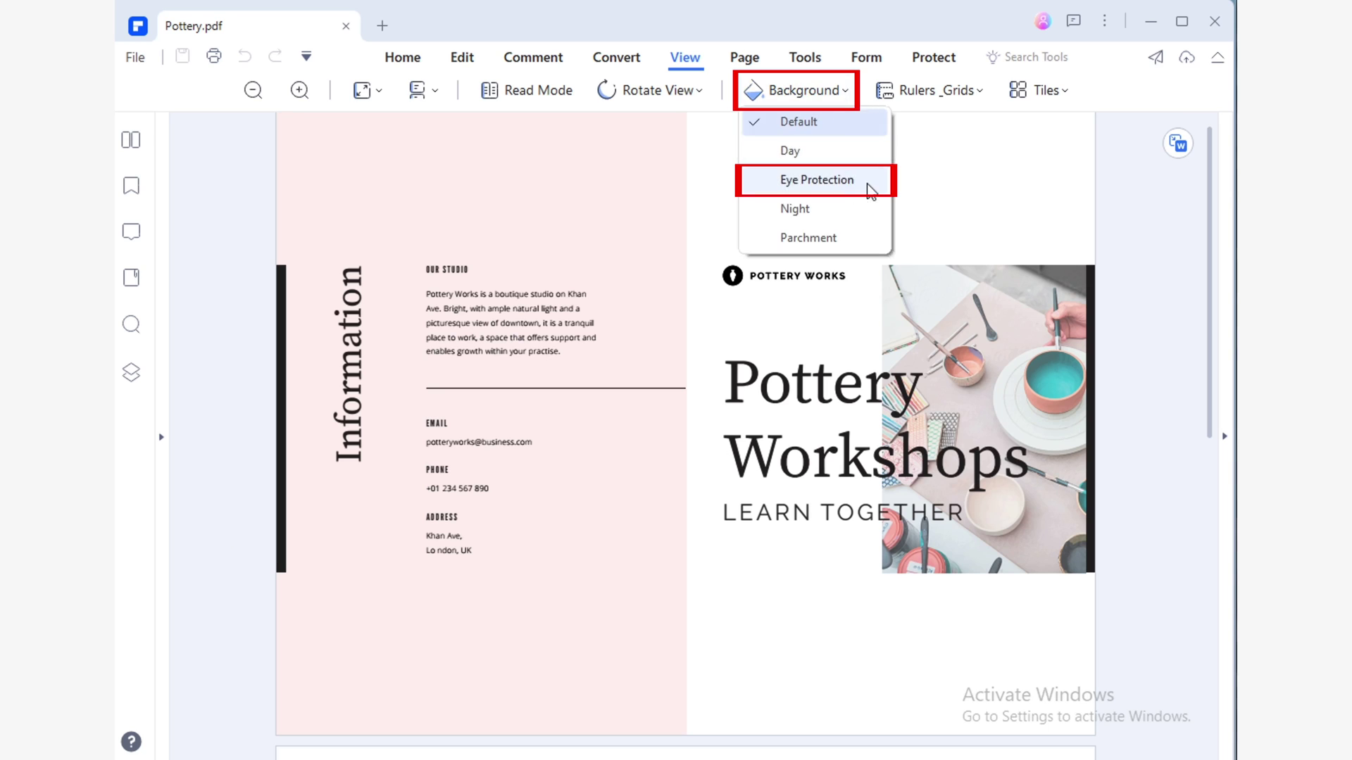
{"action": "left_click", "coordinate": [871, 189]}
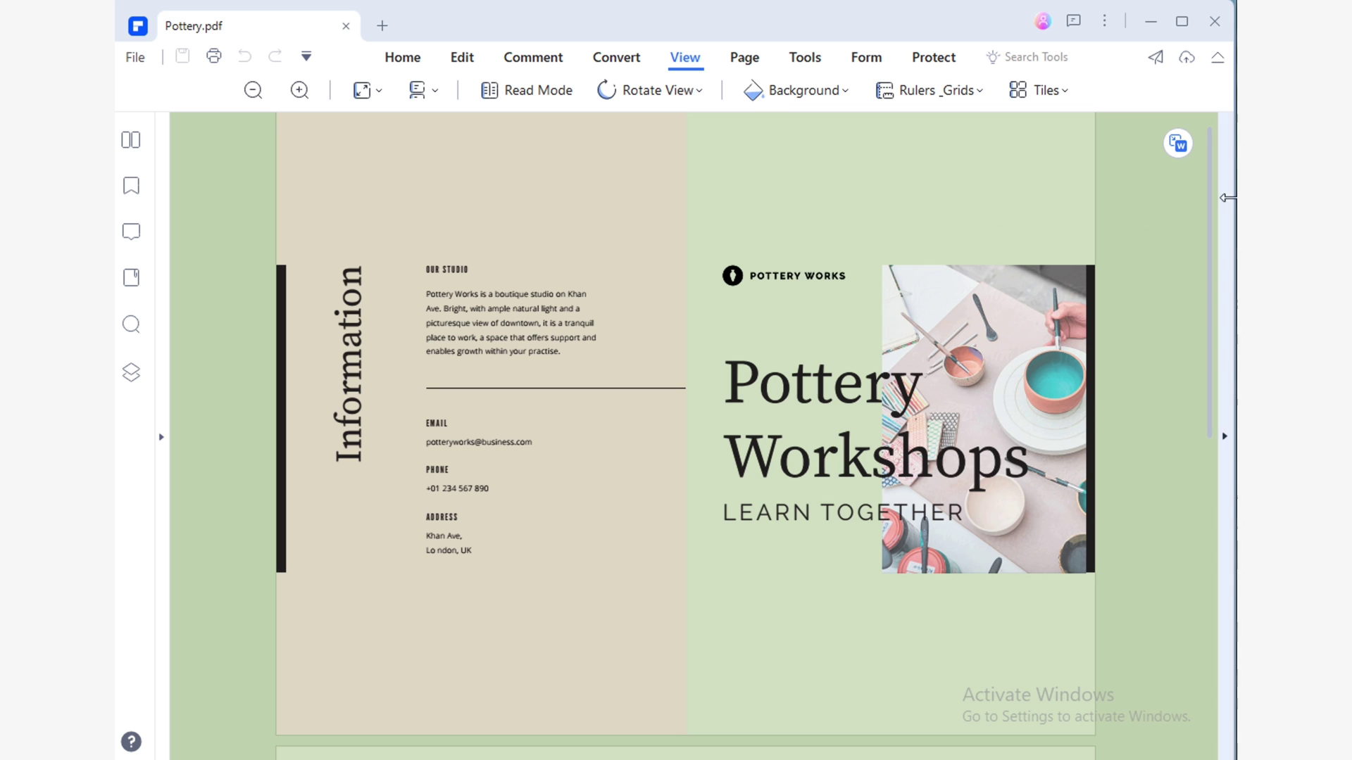
{"action": "mouse_move", "coordinate": [1209, 215]}
{"action": "left_mouse_down"}
{"action": "mouse_move", "coordinate": [1204, 540]}
{"action": "mouse_move", "coordinate": [1210, 197]}
{"action": "left_mouse_up"}
{"action": "left_click", "coordinate": [804, 90]}
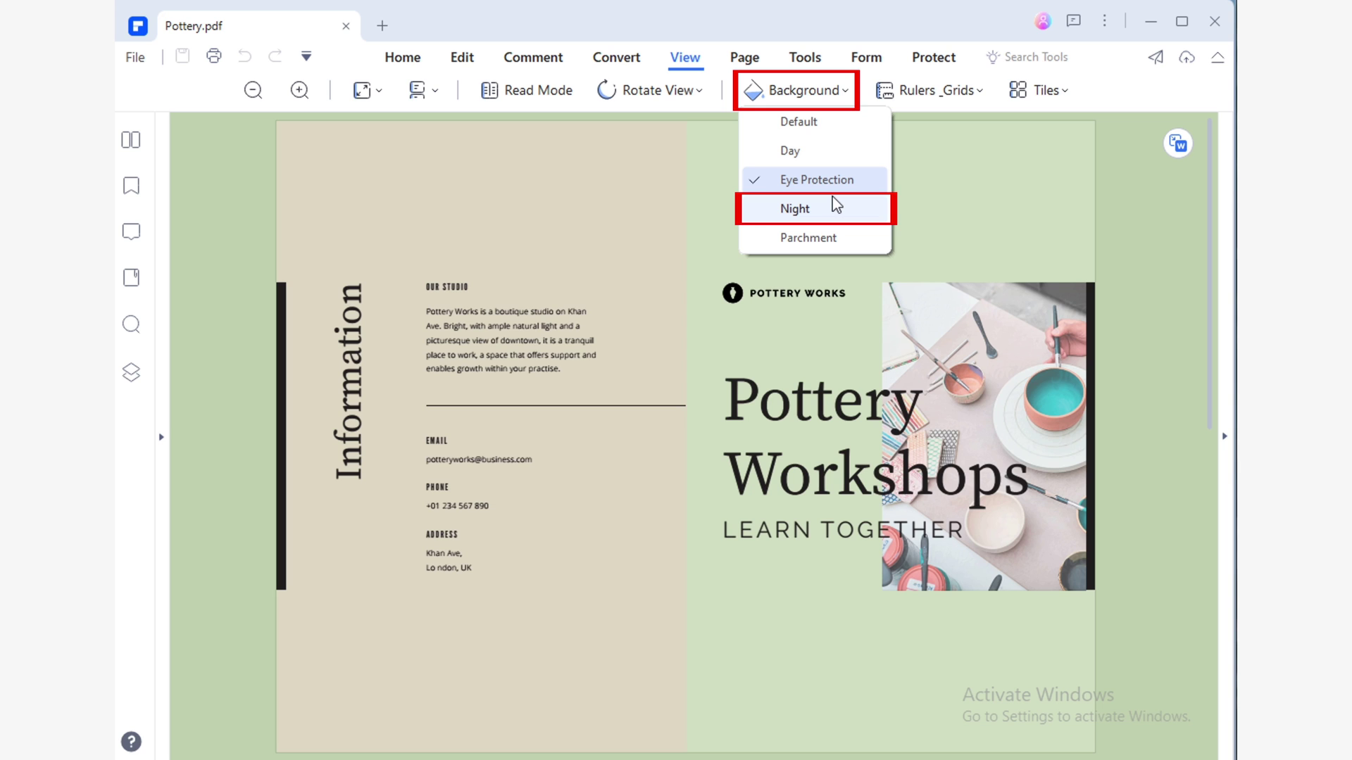
{"action": "left_click", "coordinate": [835, 205]}
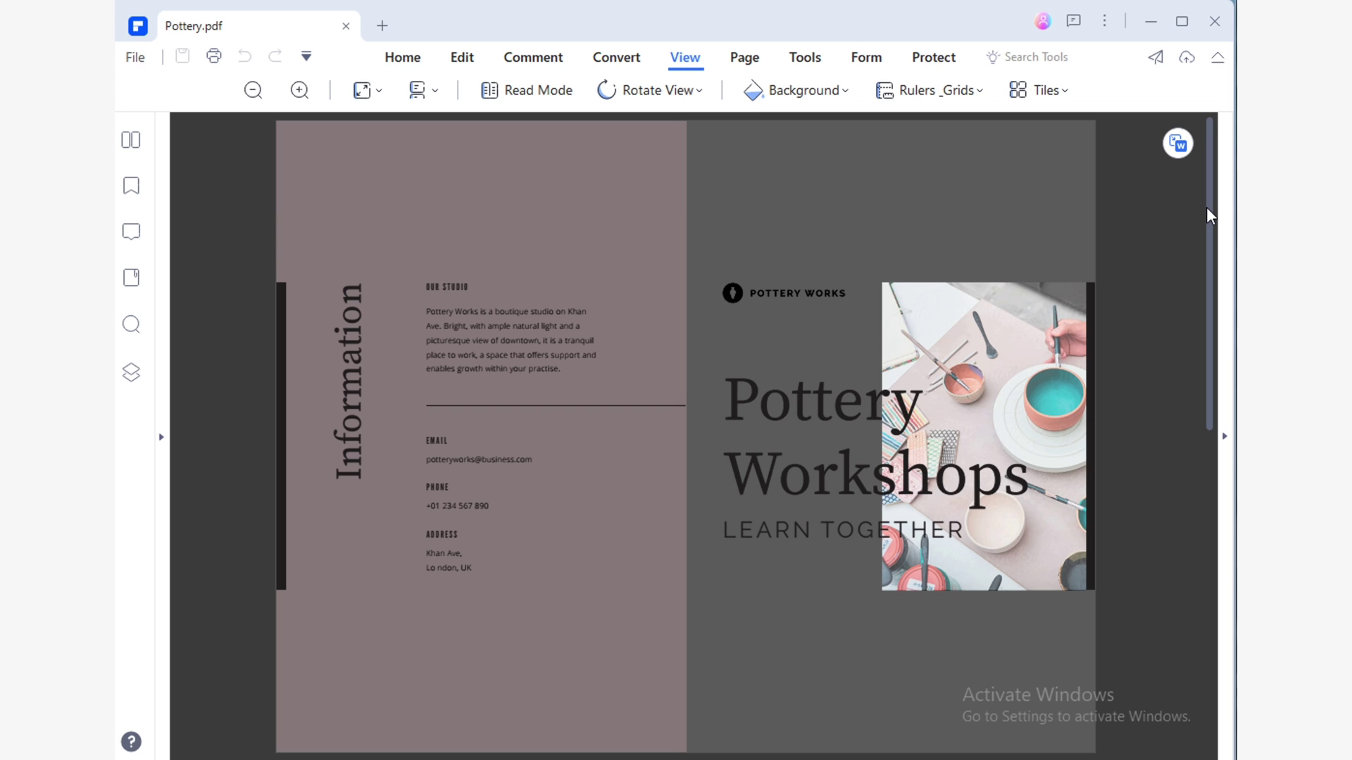
{"action": "left_click", "coordinate": [842, 92]}
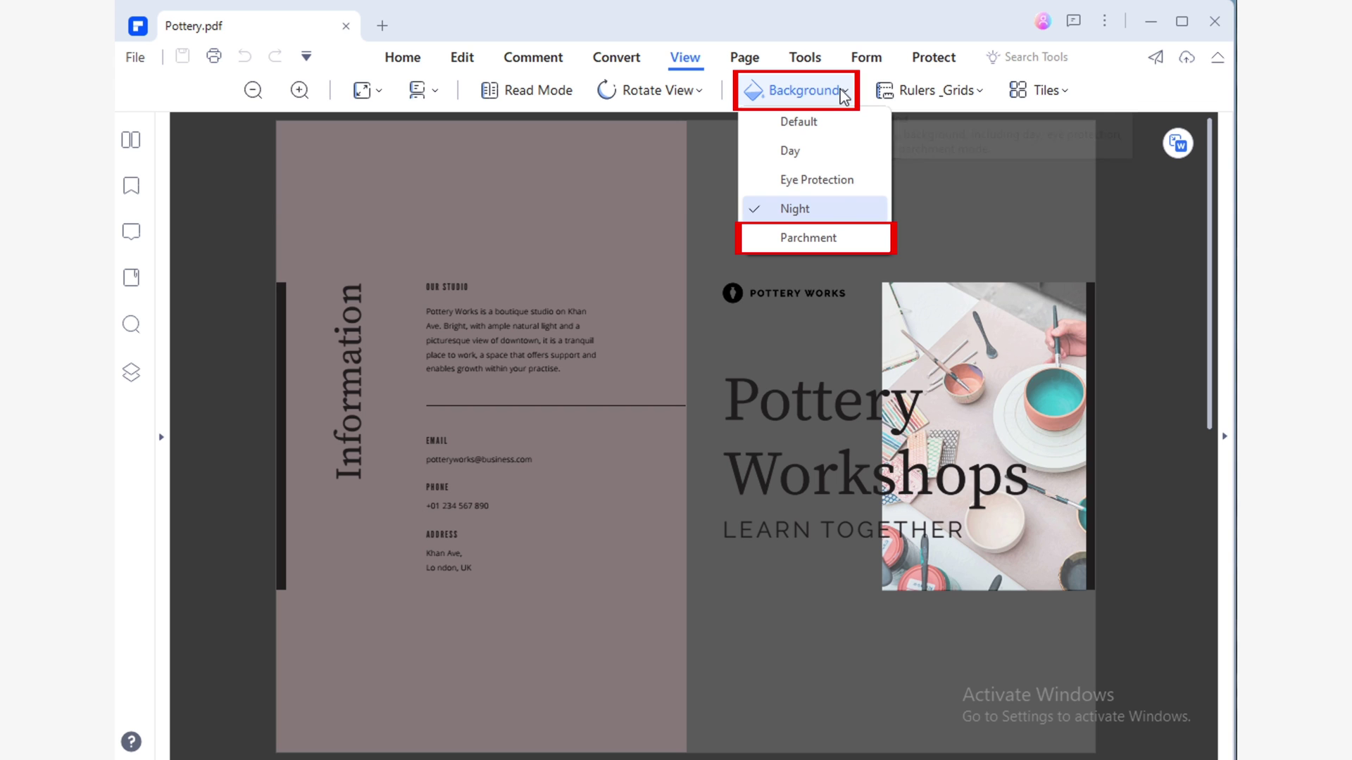
{"action": "left_click", "coordinate": [833, 240]}
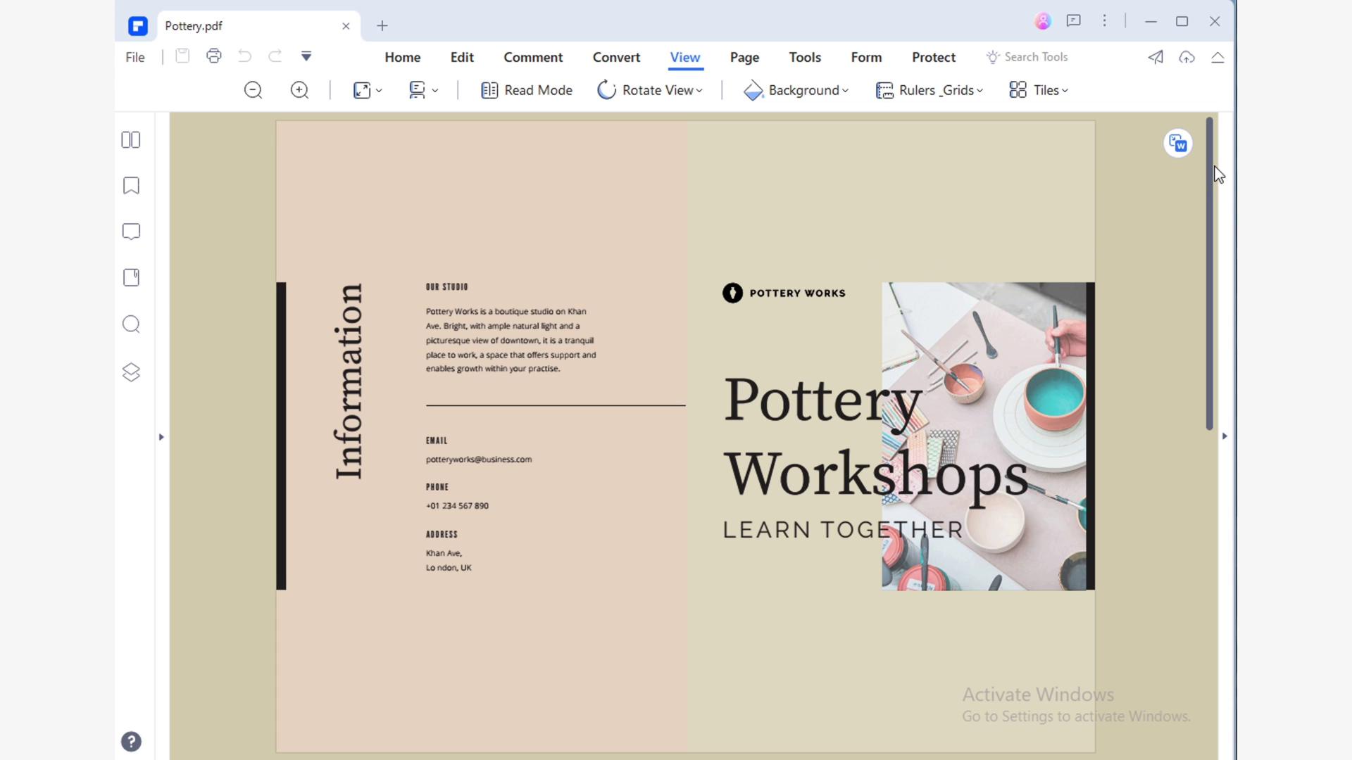
Scroll to page 2 and set the reading background back to Night
{"action": "left_click_drag", "start_coordinate": [1219, 175], "coordinate": [1202, 293]}
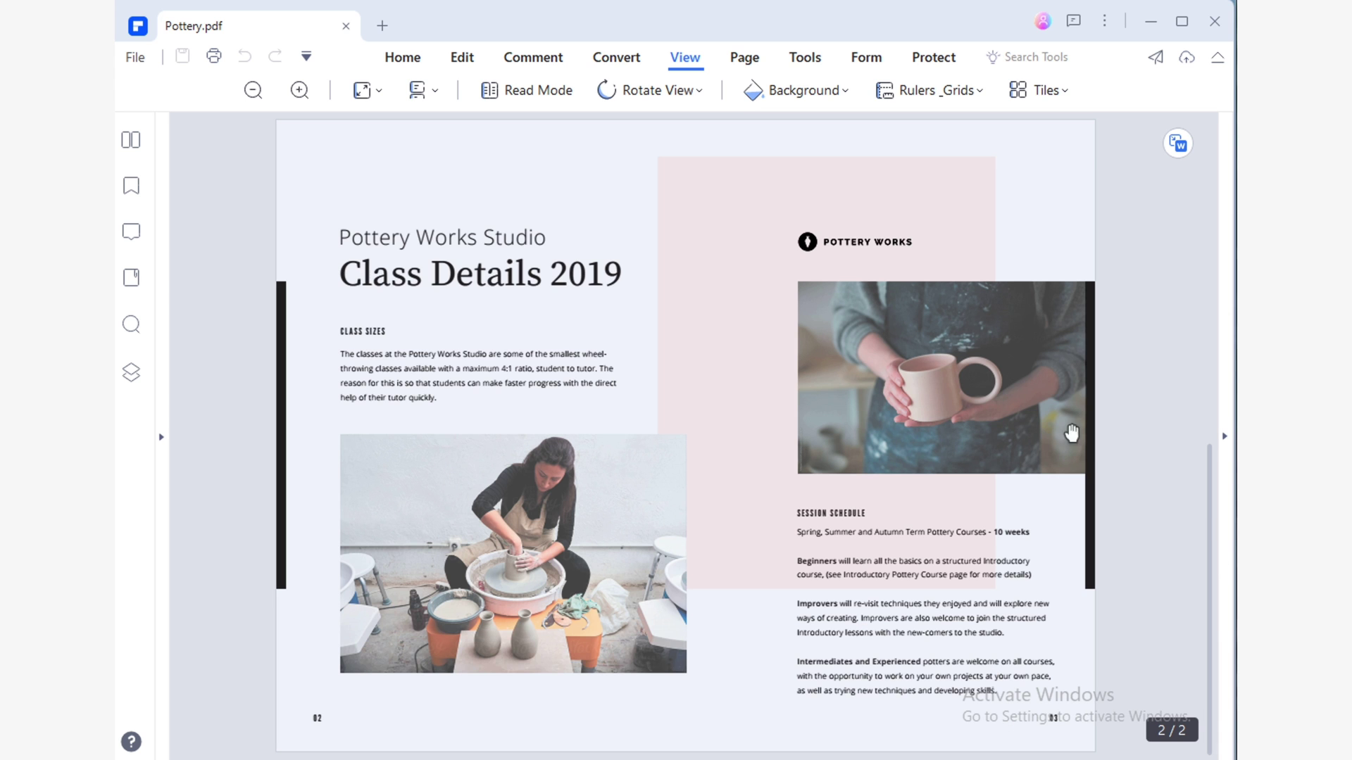
{"action": "left_click", "coordinate": [803, 90]}
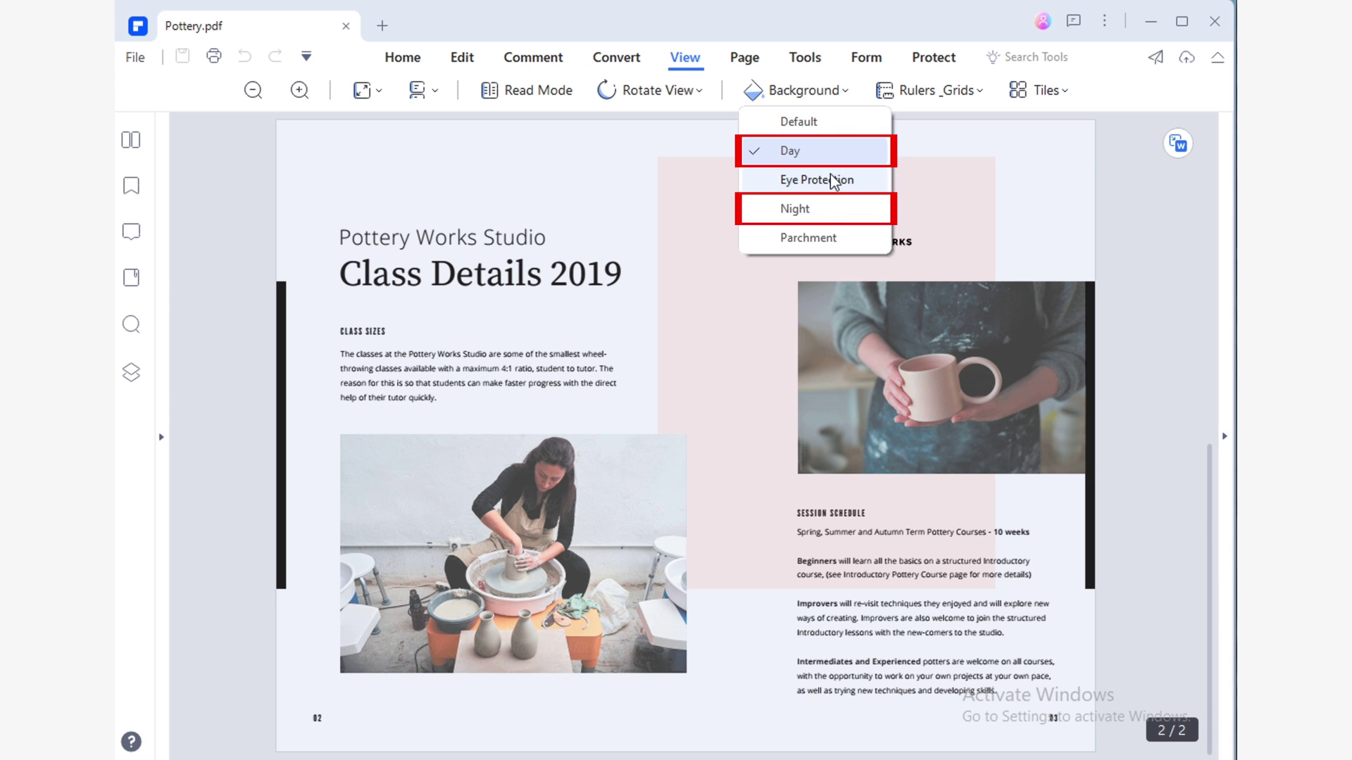
{"action": "left_click", "coordinate": [833, 207]}
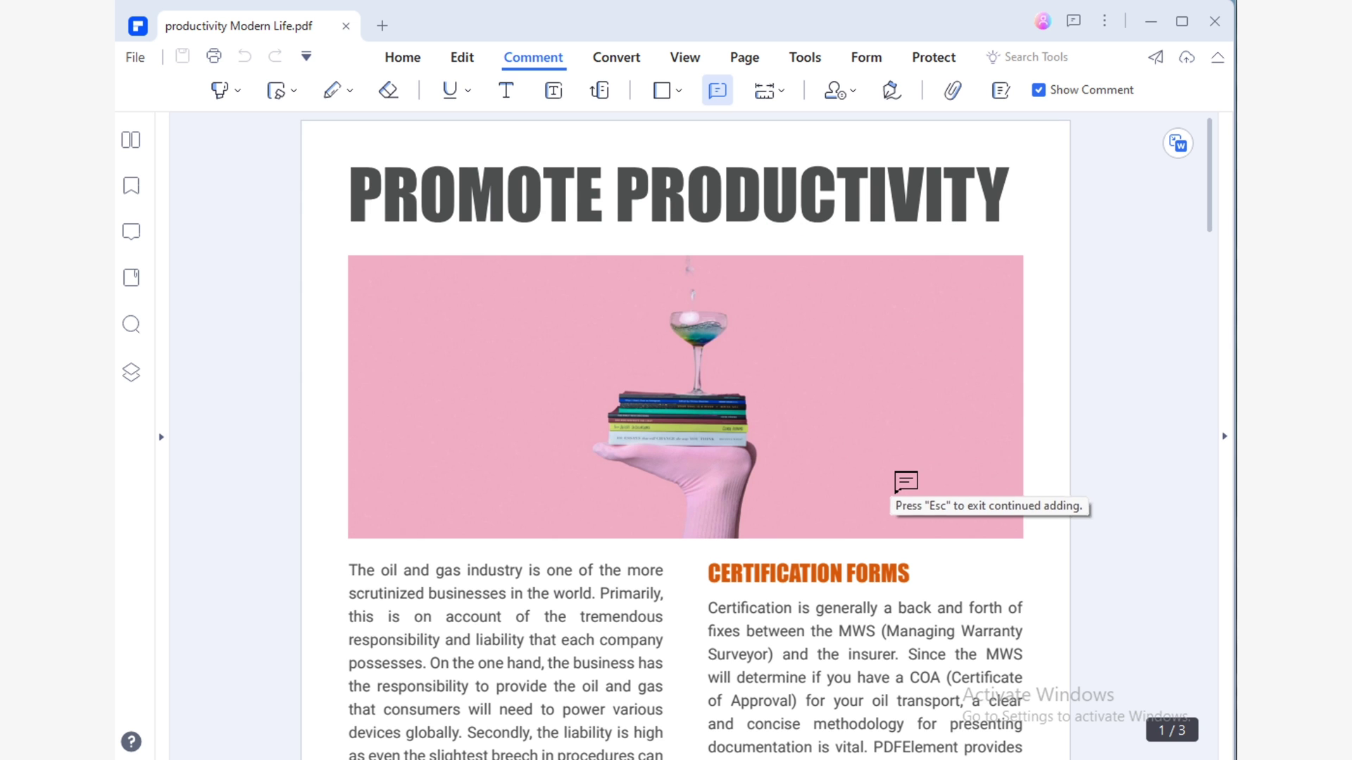
Open productivity.pdf in a new tab
{"action": "left_click", "coordinate": [892, 466]}
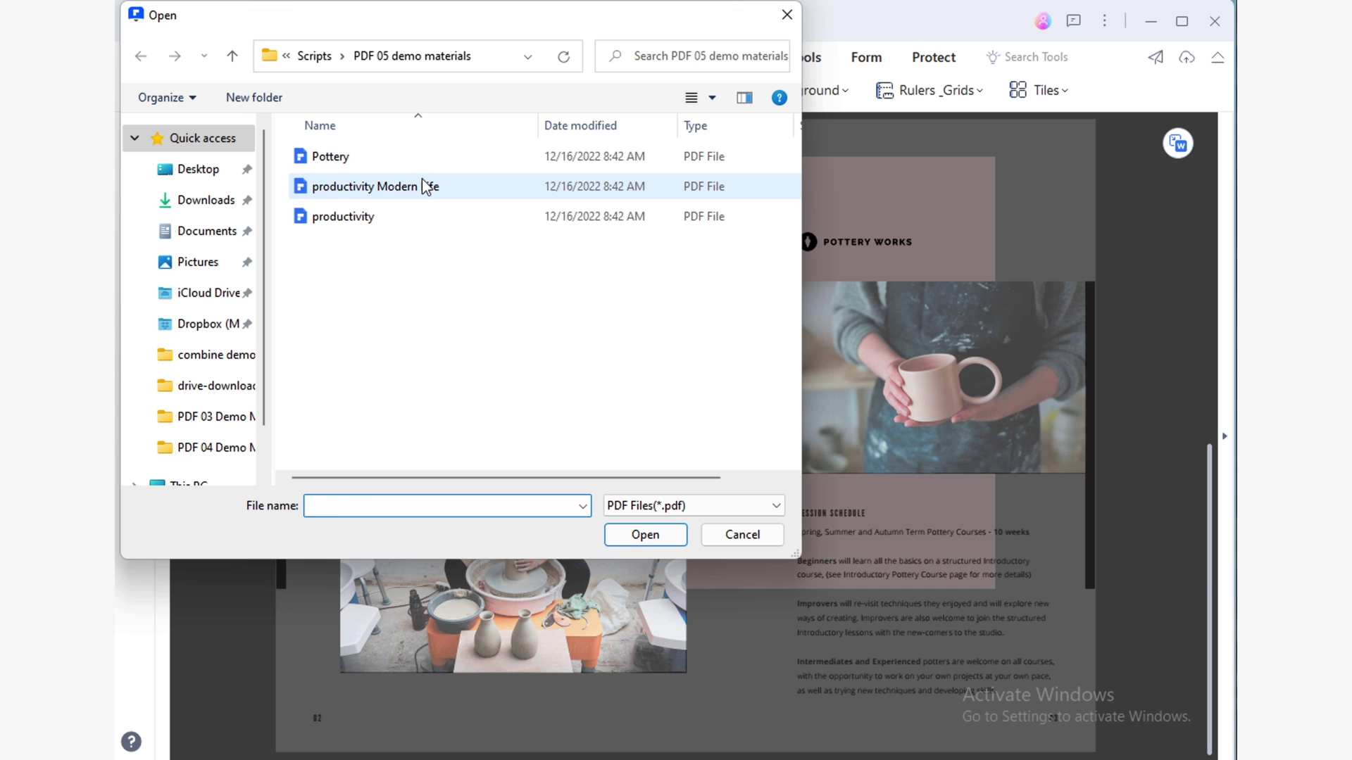
{"action": "left_click", "coordinate": [424, 186]}
{"action": "left_click", "coordinate": [425, 214]}
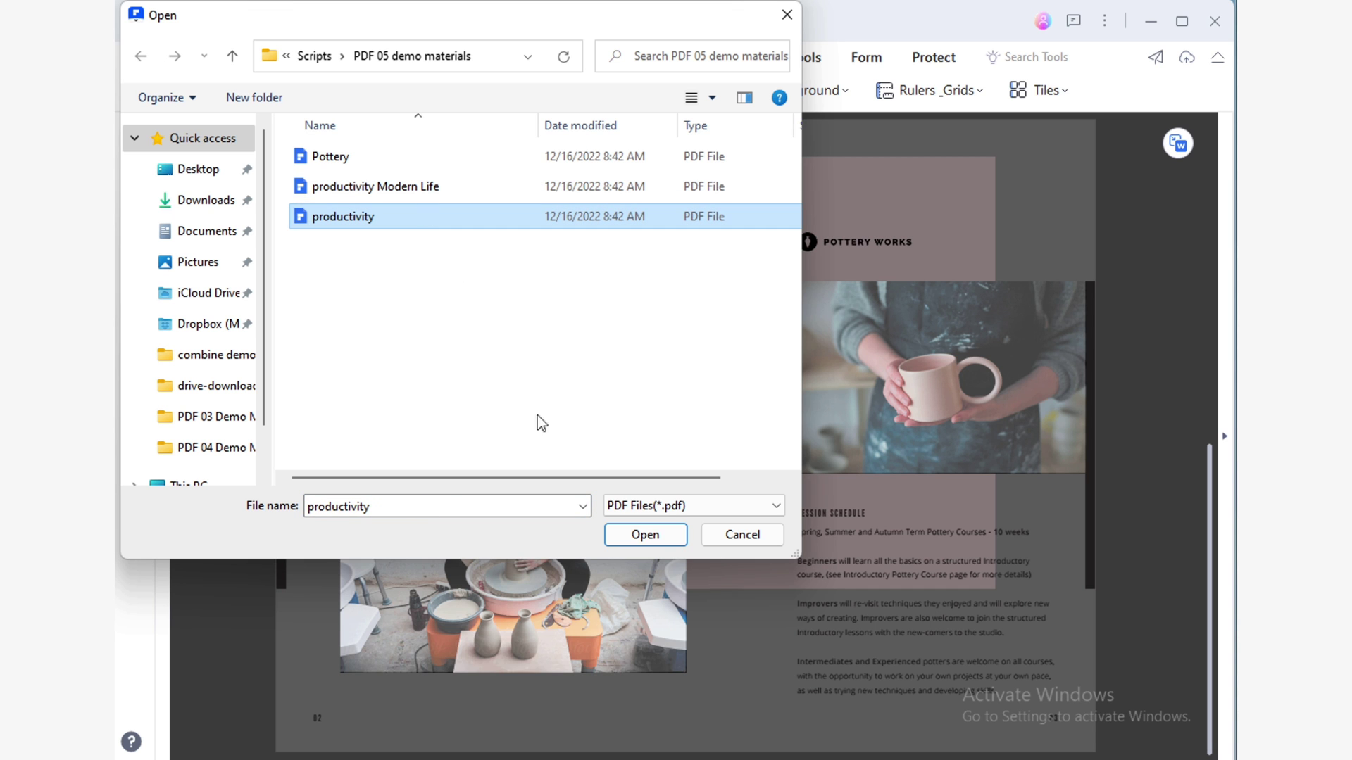
{"action": "left_click", "coordinate": [641, 535]}
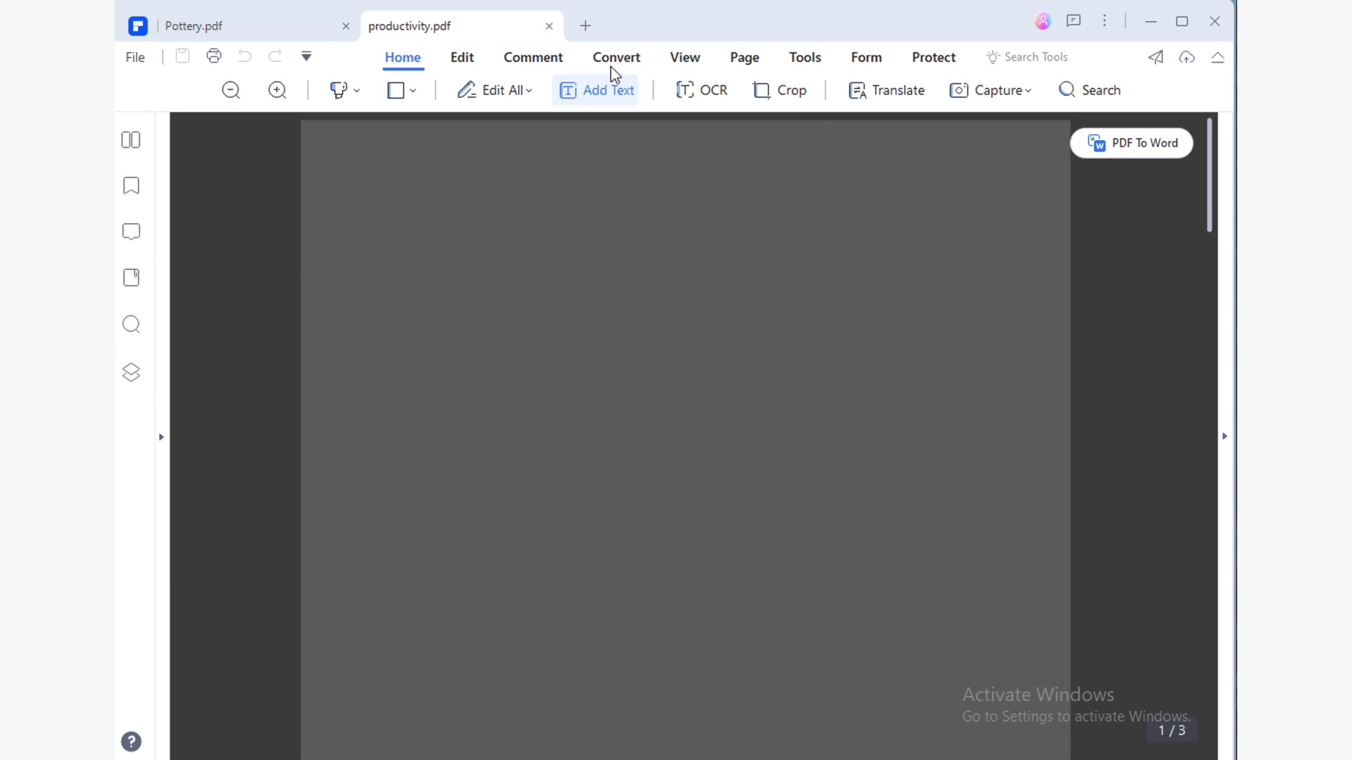
Open productivity Modern Life.pdf in another new tab
{"action": "left_click", "coordinate": [588, 26]}
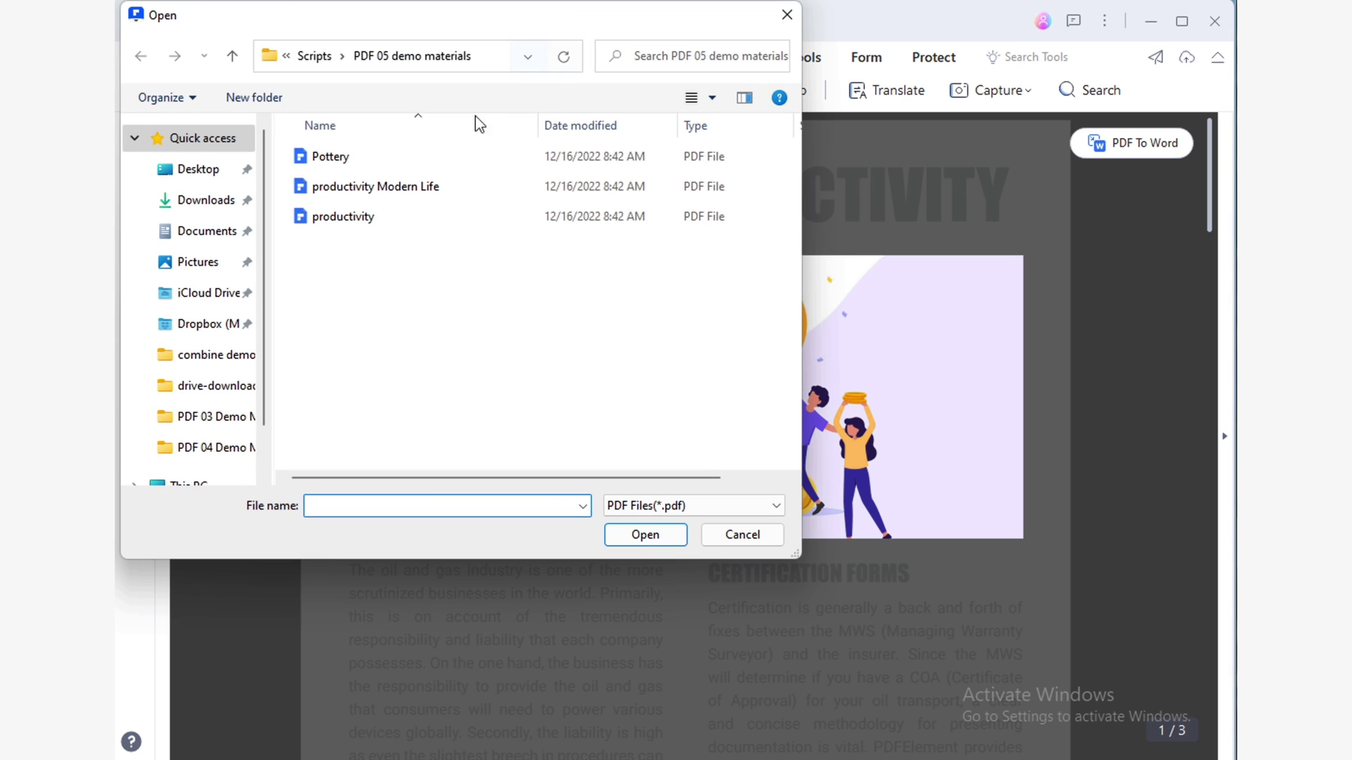
{"action": "left_click", "coordinate": [461, 180]}
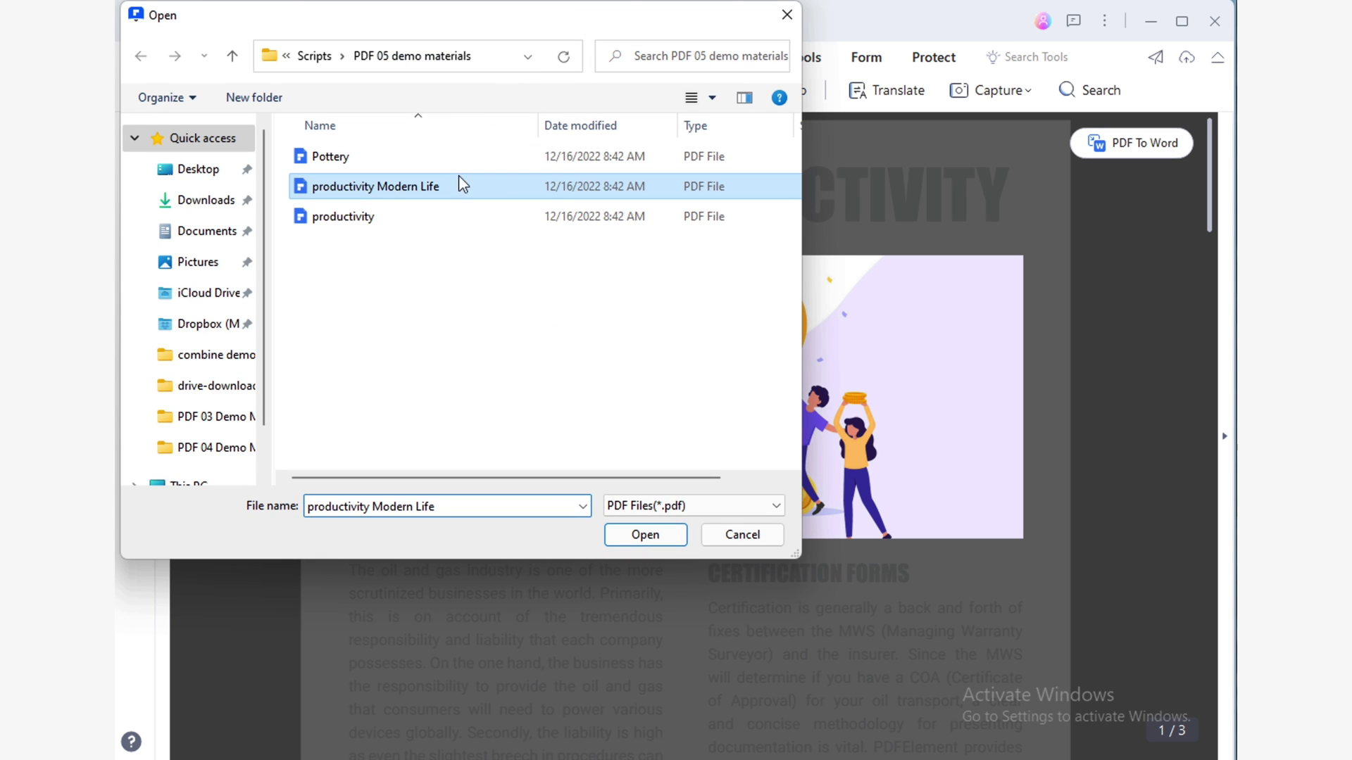
{"action": "left_click", "coordinate": [645, 535]}
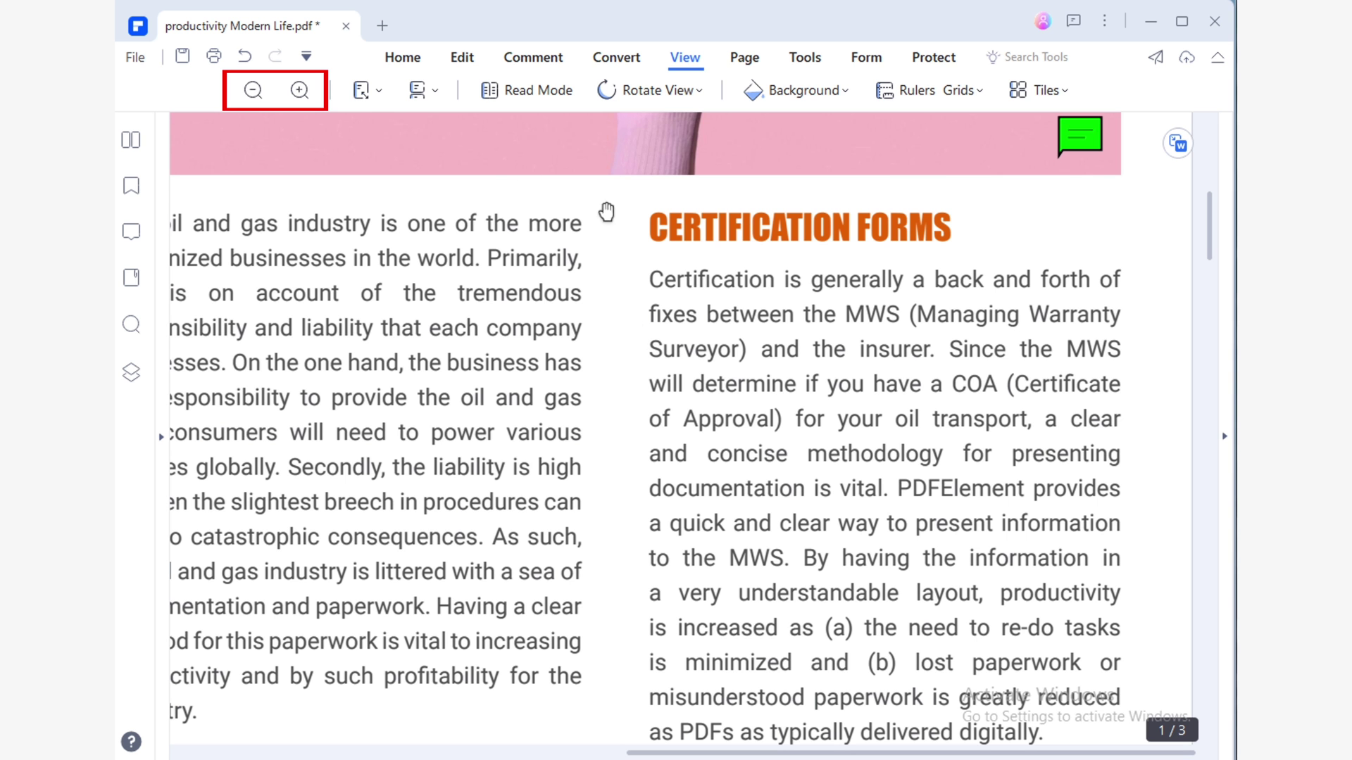
Zoom in to 200% with the View zoom buttons, then step back out to the full page
{"action": "left_click", "coordinate": [358, 90]}
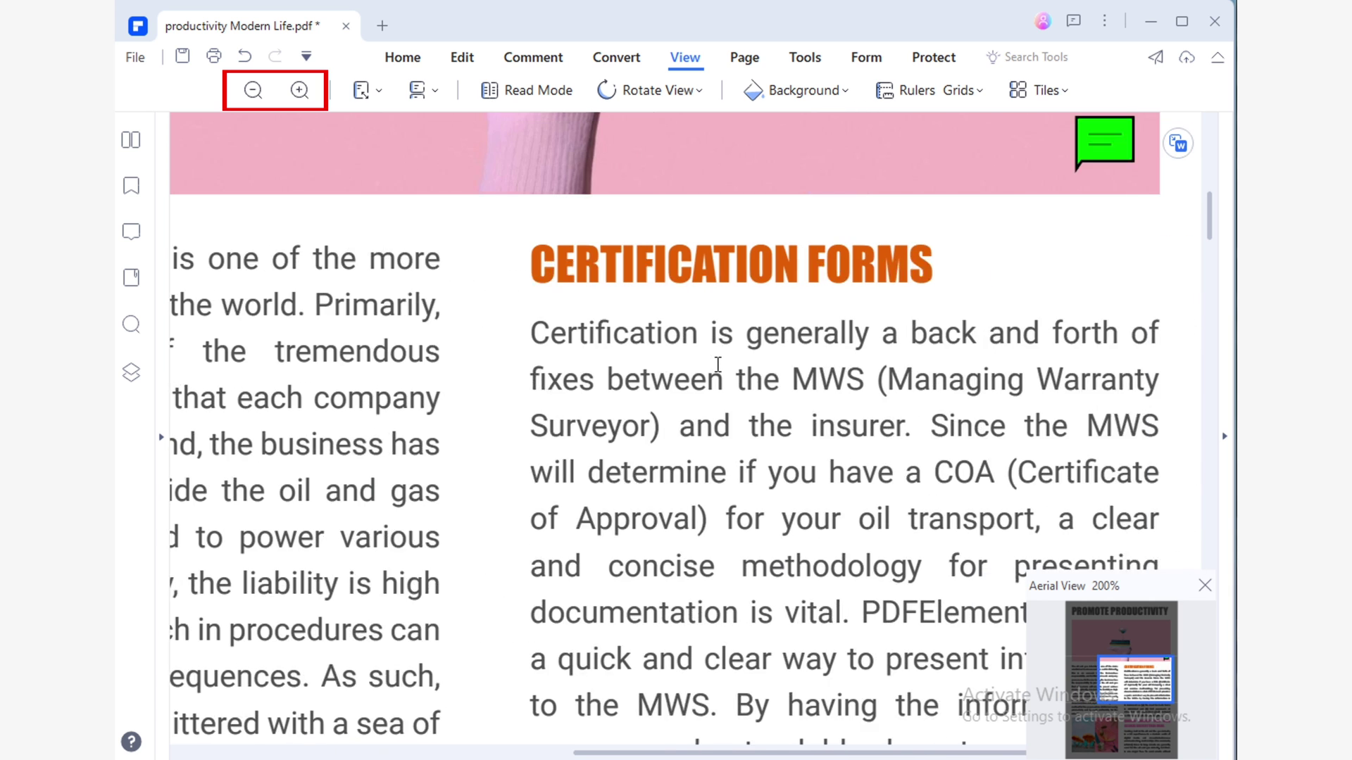
{"action": "left_click", "coordinate": [253, 90]}
{"action": "left_click", "coordinate": [252, 90]}
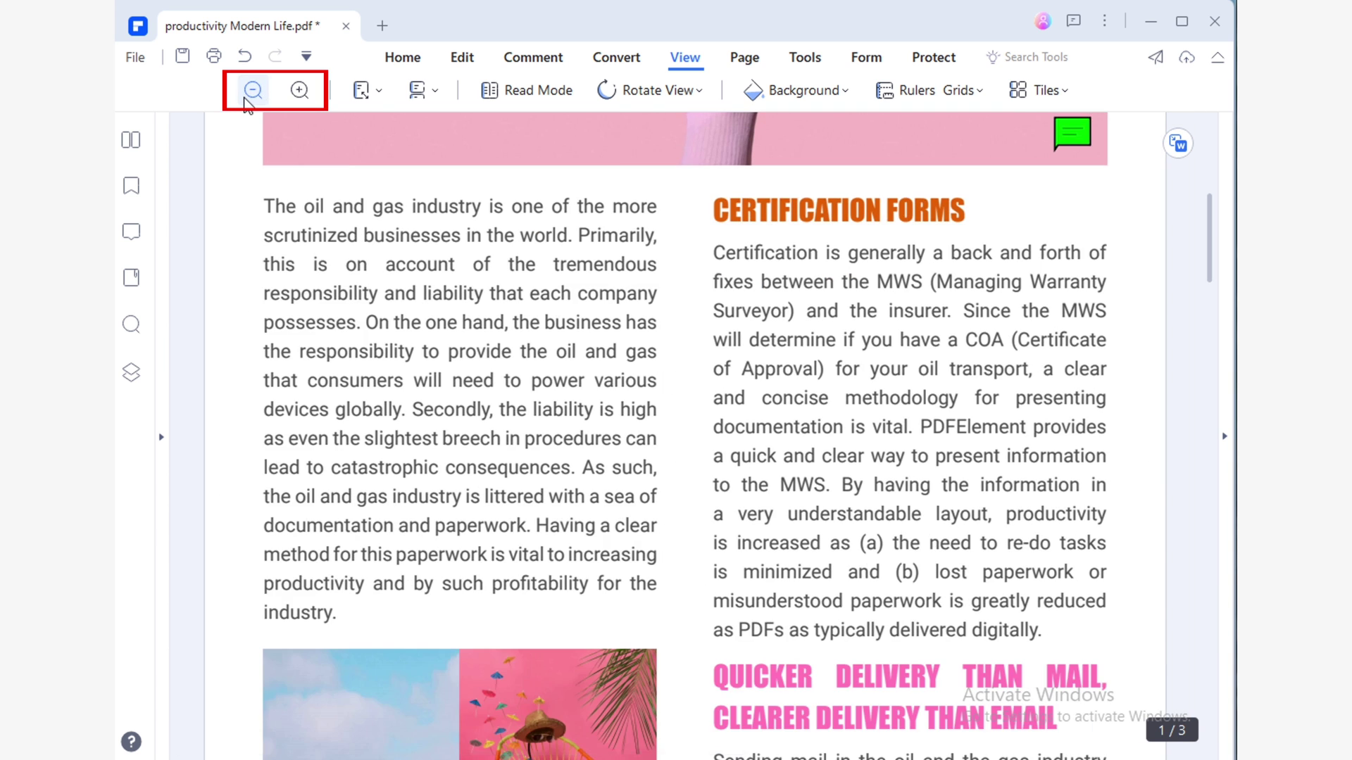
{"action": "left_click", "coordinate": [253, 90]}
{"action": "left_click", "coordinate": [253, 91]}
{"action": "scroll", "coordinate": [397, 284], "scroll_direction": "up", "scroll_amount": 4}
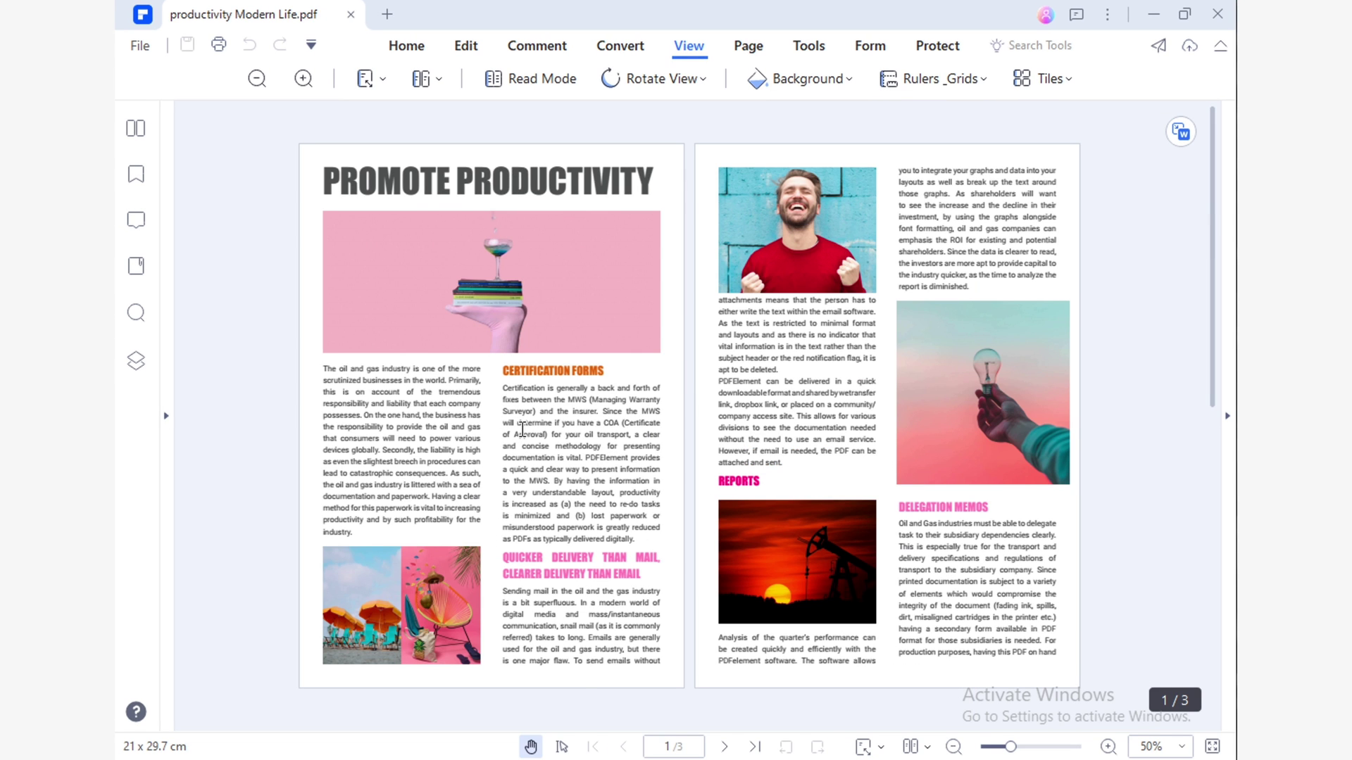
Zoom between 50%, 75% and 100% with Ctrl +/- and Ctrl + scroll wheel
{"action": "key", "text": "ctrl+plus"}
{"action": "key", "text": "ctrl+plus"}
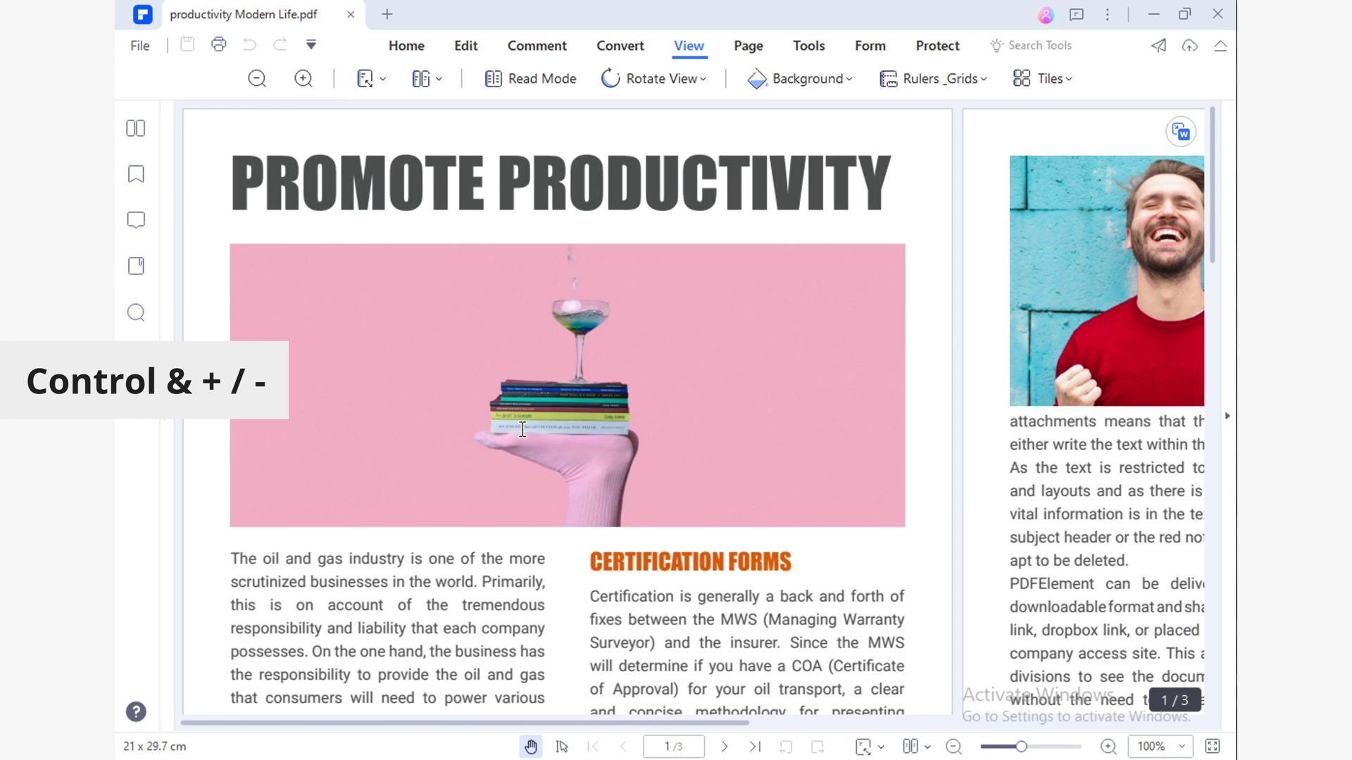
{"action": "key", "text": "ctrl+minus"}
{"action": "key", "text": "ctrl+minus"}
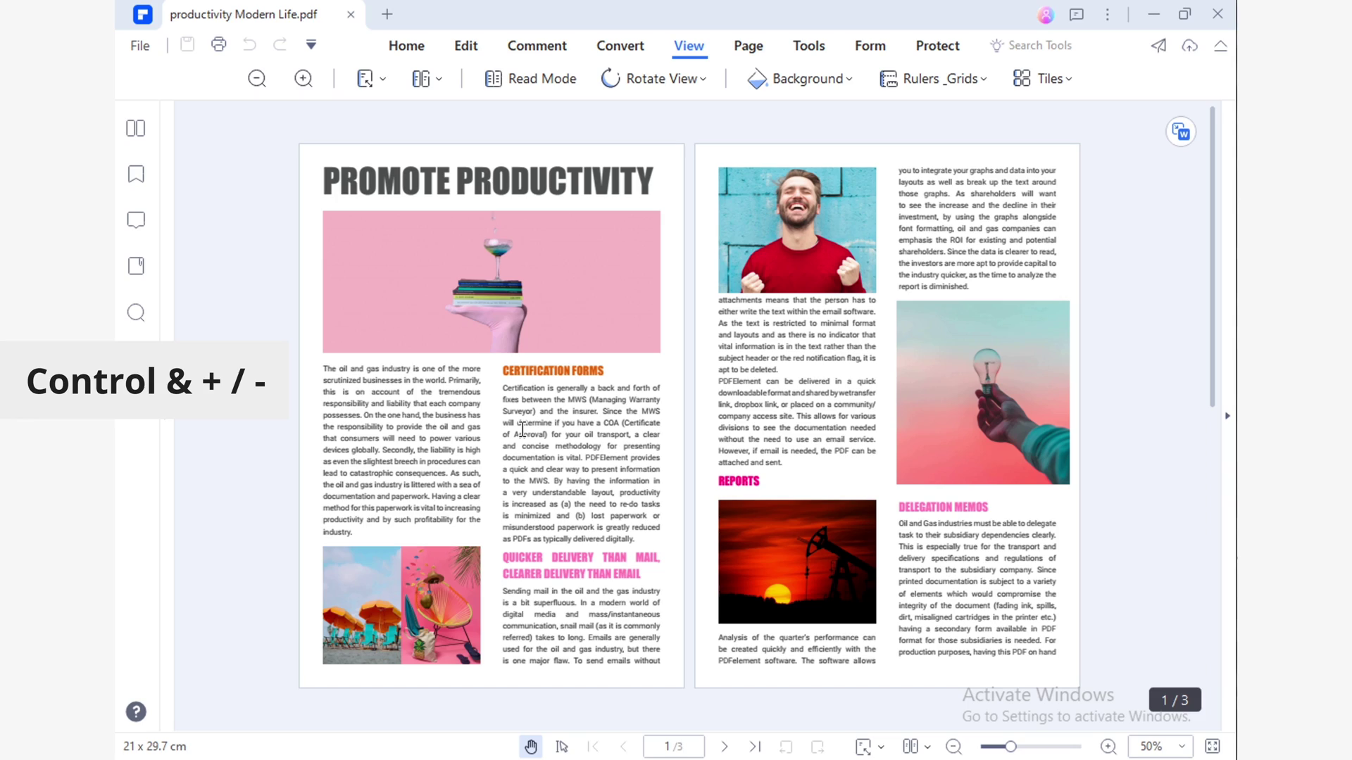
{"action": "scroll", "coordinate": [566, 466], "scroll_direction": "up", "scroll_amount": 5, "text": "ctrl"}
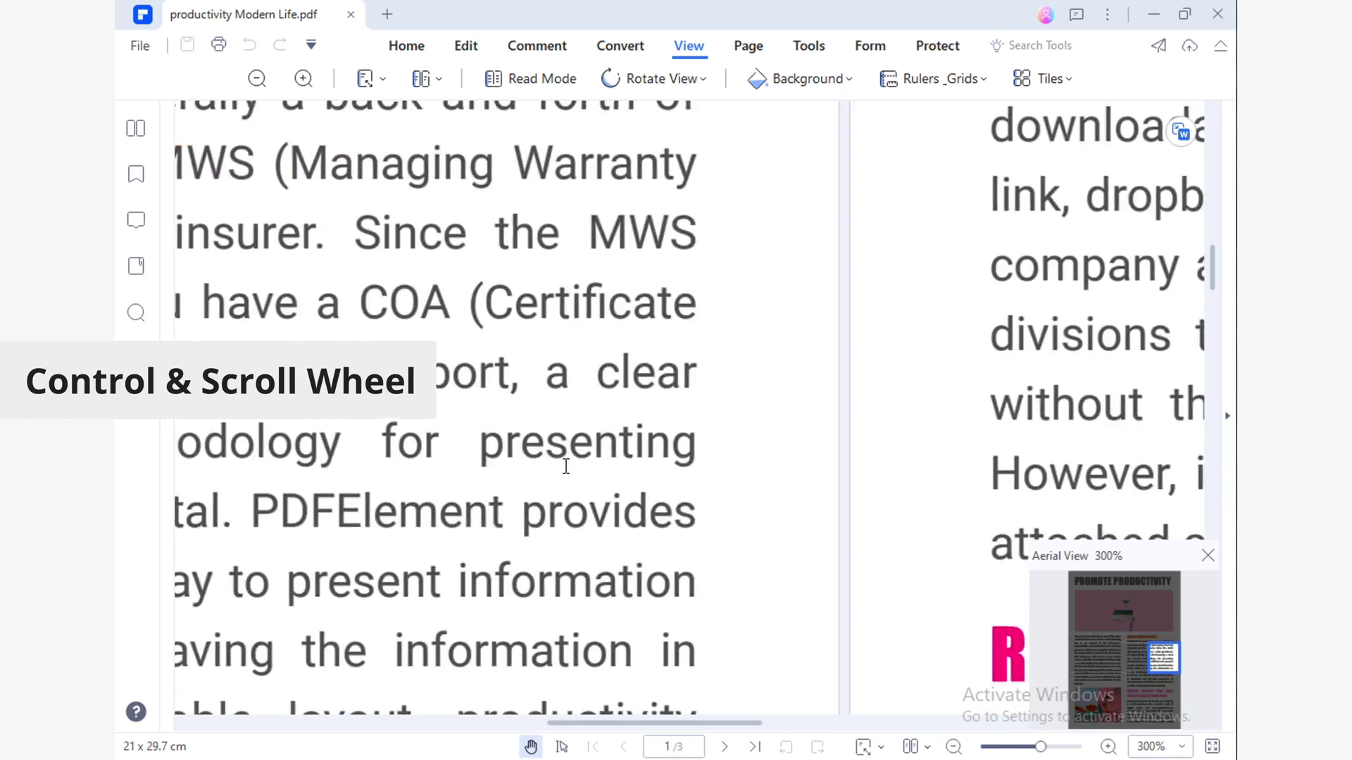
{"action": "scroll", "coordinate": [566, 466], "scroll_direction": "down", "scroll_amount": 6, "text": "ctrl"}
{"action": "scroll", "coordinate": [566, 466], "scroll_direction": "up", "scroll_amount": 5, "text": "ctrl"}
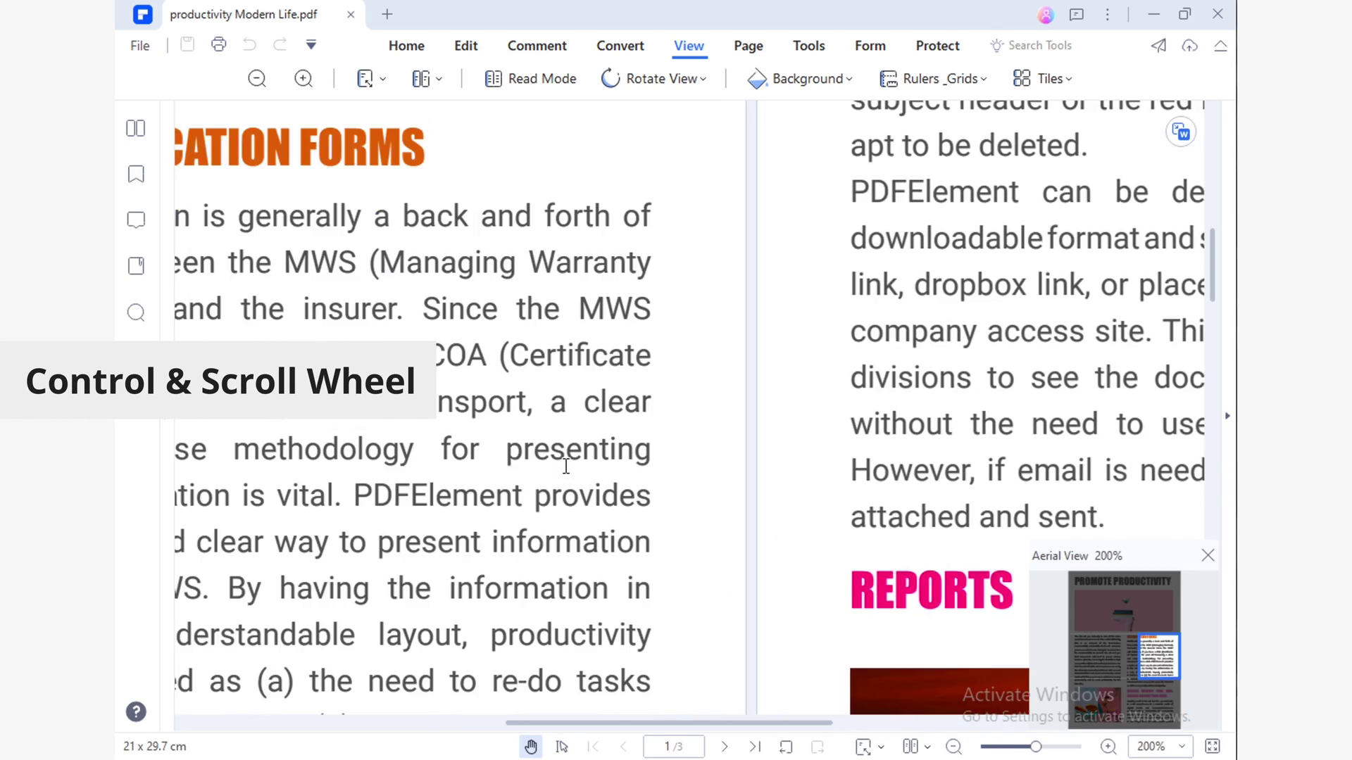
{"action": "scroll", "coordinate": [566, 467], "scroll_direction": "down", "scroll_amount": 4, "text": "ctrl"}
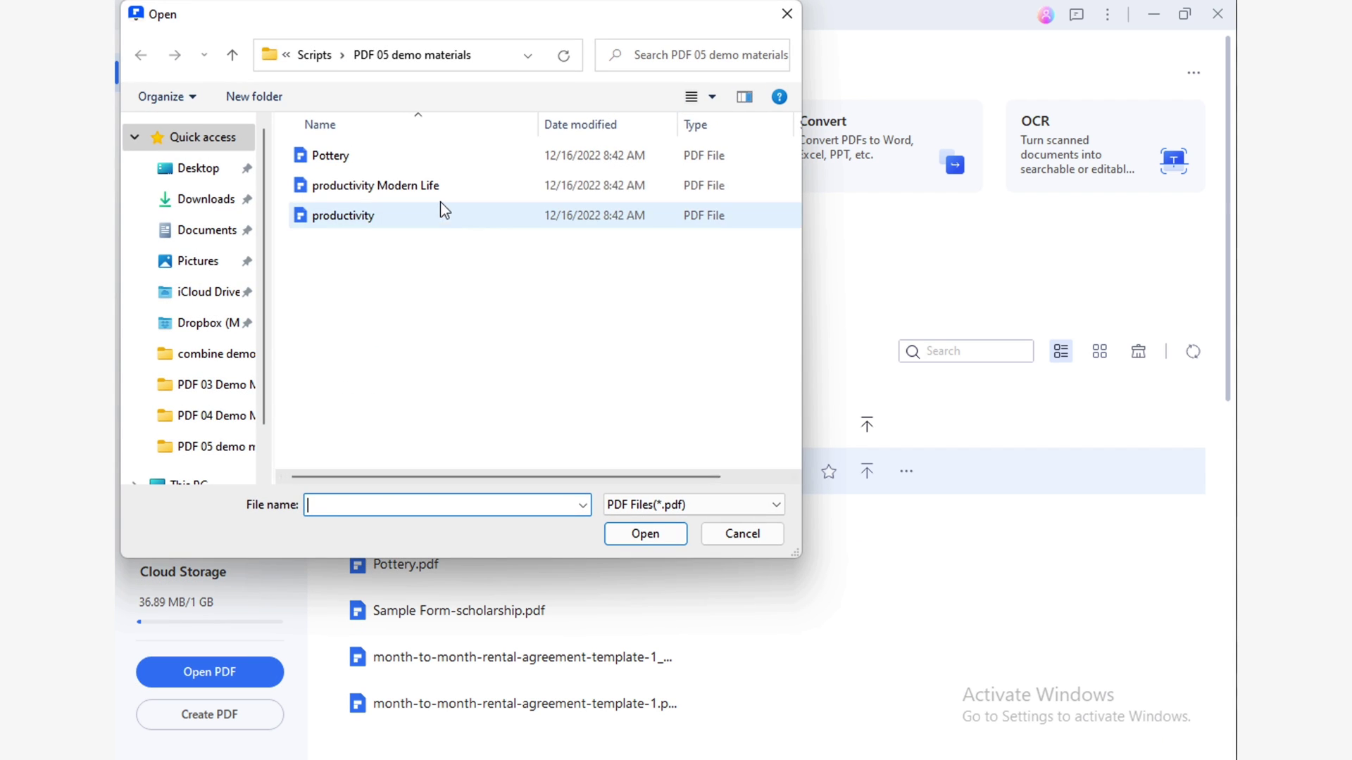
Open productivity Modern Life.pdf and rotate the view counter-clockwise, then back upright
{"action": "left_click", "coordinate": [444, 186]}
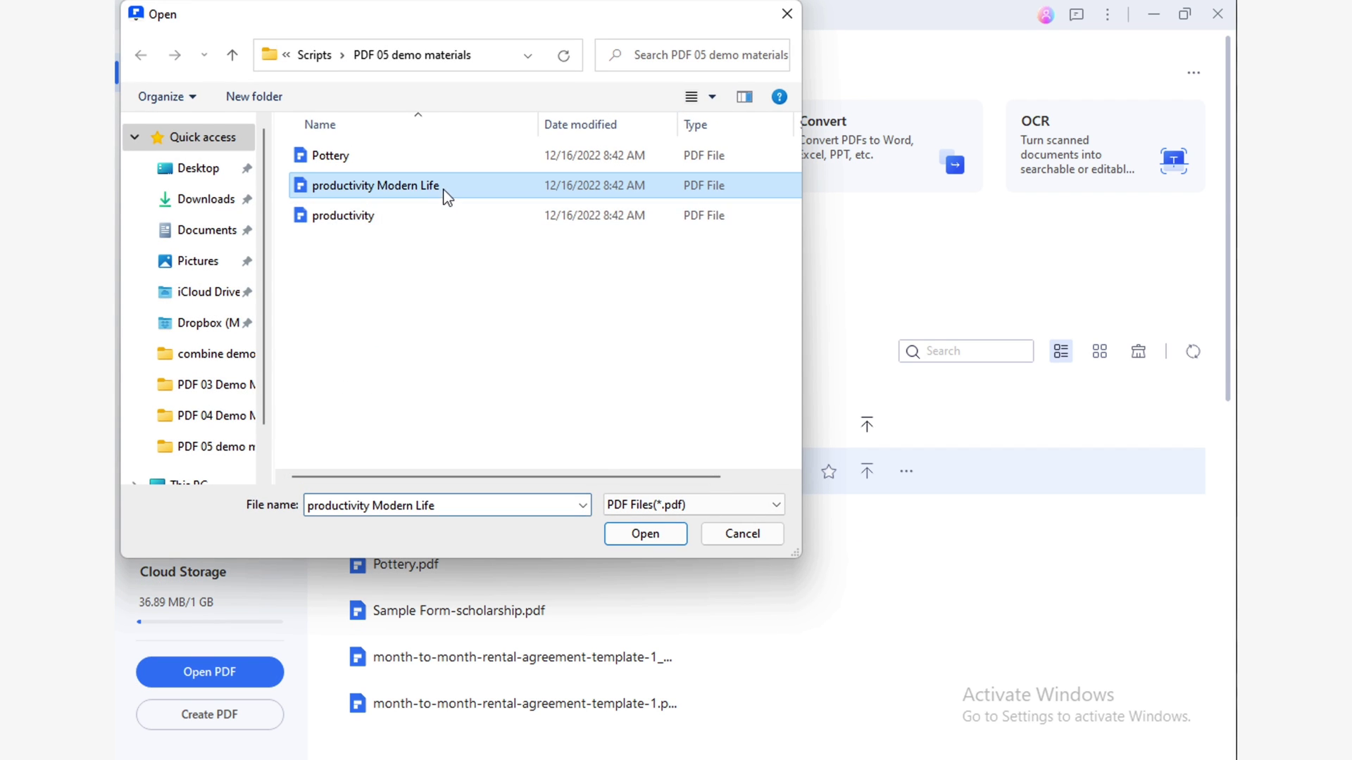
{"action": "left_click", "coordinate": [642, 534]}
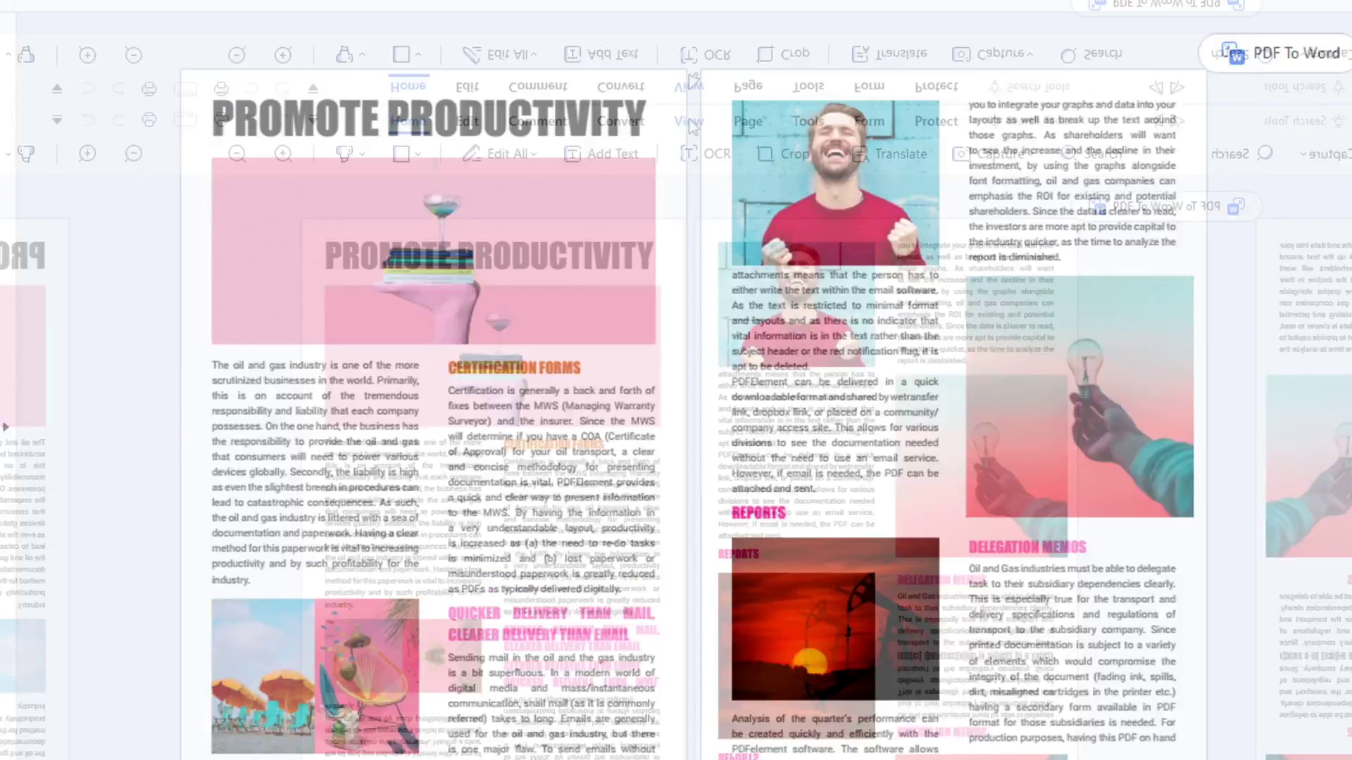
{"action": "left_click", "coordinate": [689, 47]}
{"action": "left_click", "coordinate": [669, 77]}
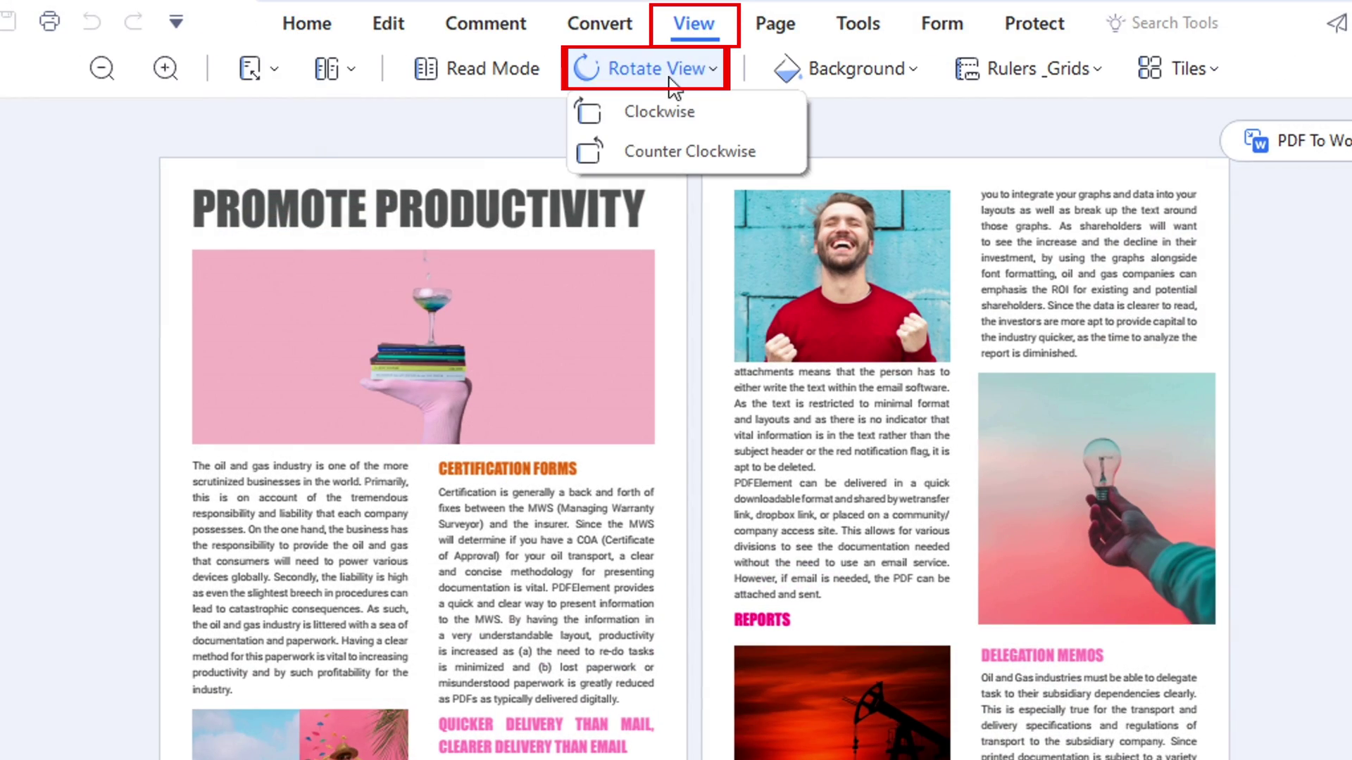
{"action": "left_click", "coordinate": [687, 145]}
{"action": "left_click", "coordinate": [694, 70]}
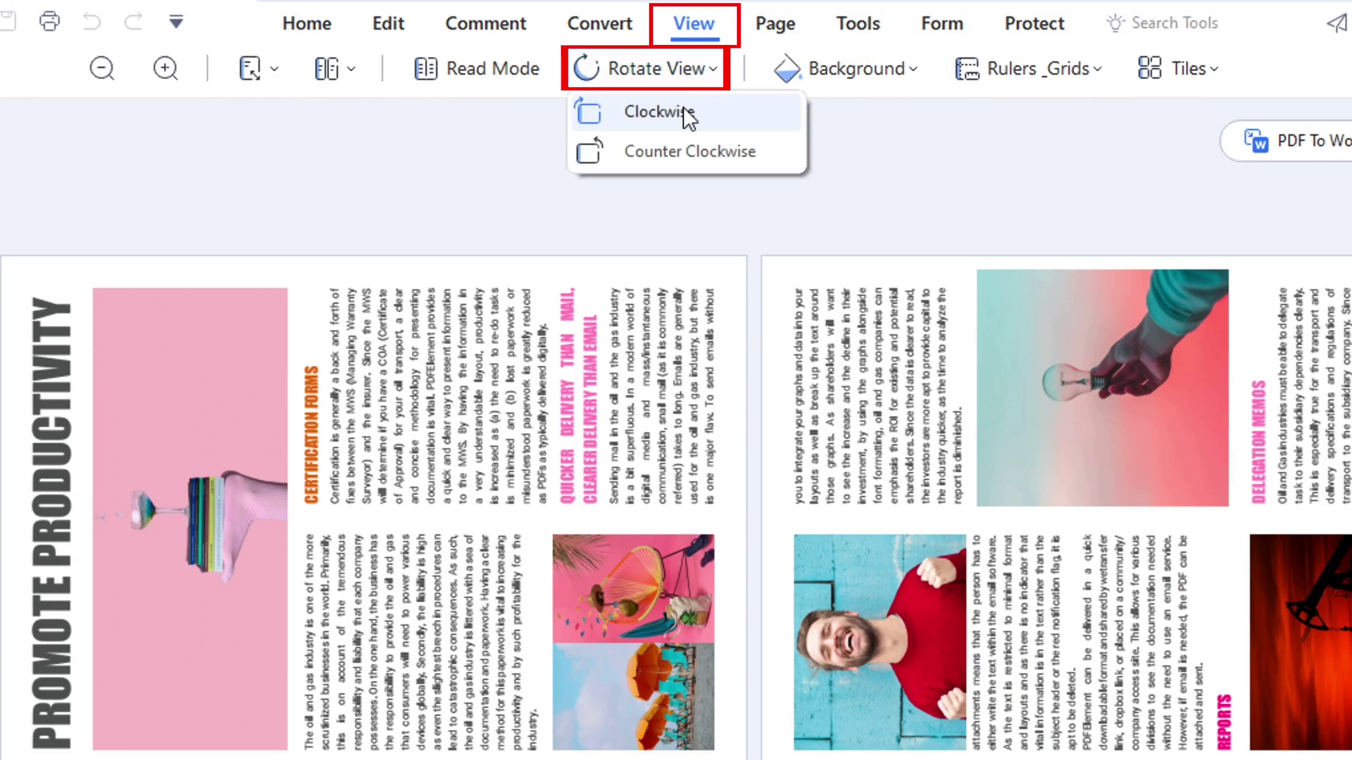
{"action": "left_click", "coordinate": [683, 112]}
Enter Read Mode, exit it with Esc, and switch to Two Page View
{"action": "left_click", "coordinate": [518, 77]}
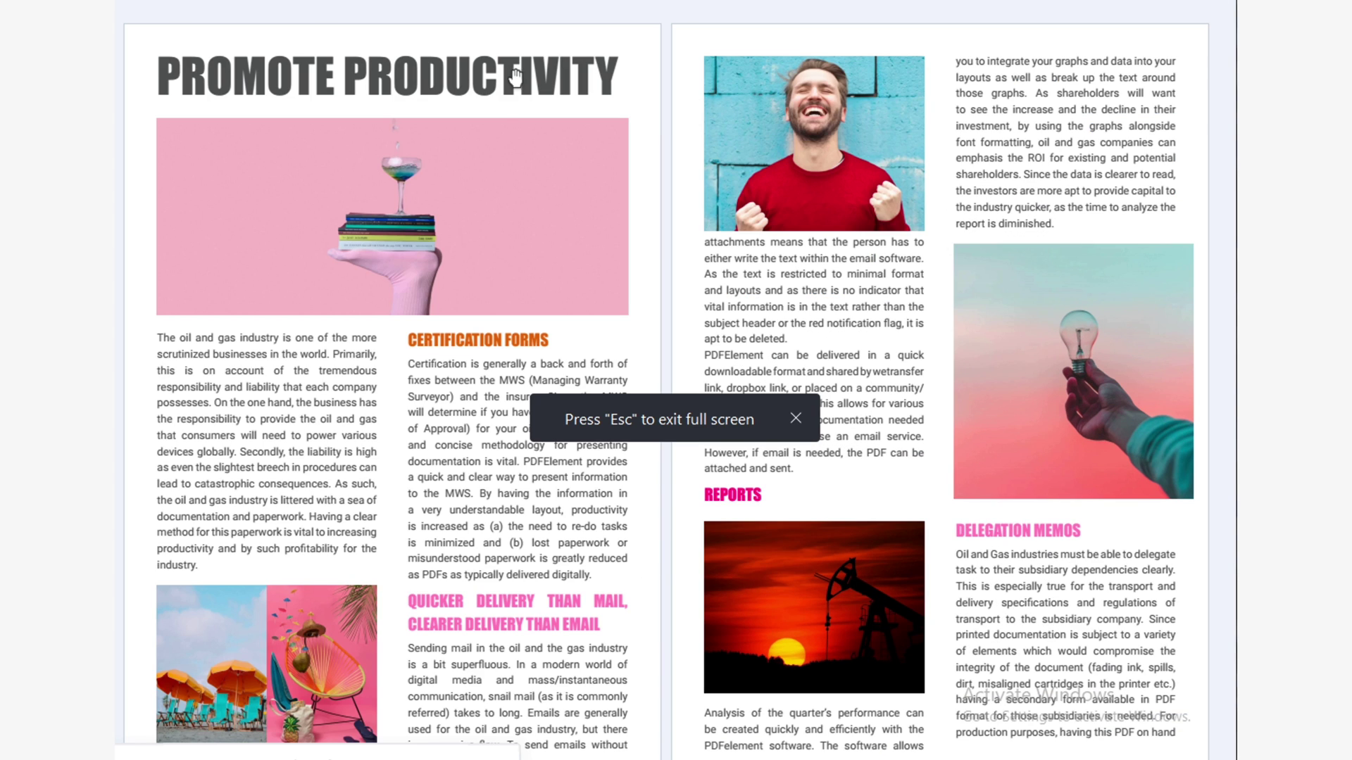
{"action": "key", "text": "Escape"}
{"action": "left_click", "coordinate": [426, 78]}
{"action": "left_click", "coordinate": [445, 166]}
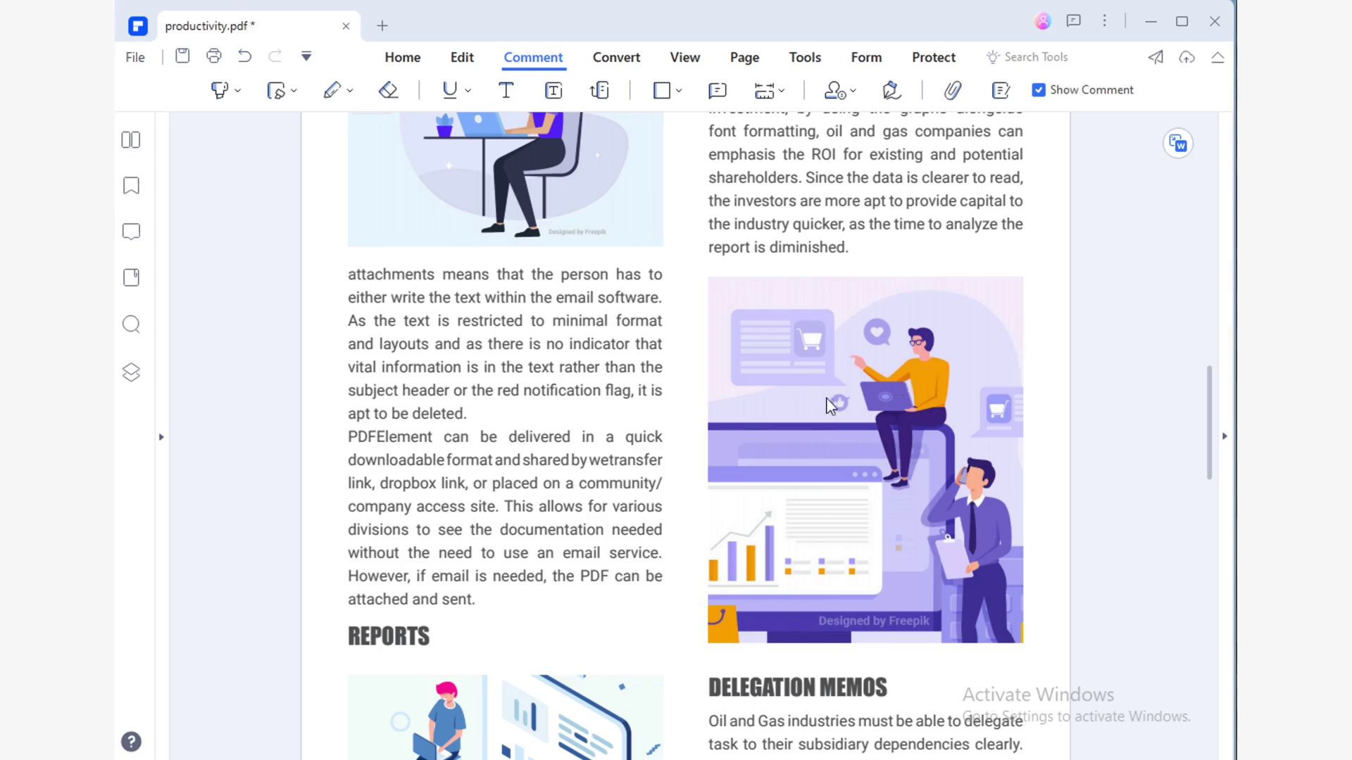
Add a sticky note on the illustration starting with "let's che"
{"action": "right_click", "coordinate": [1013, 322]}
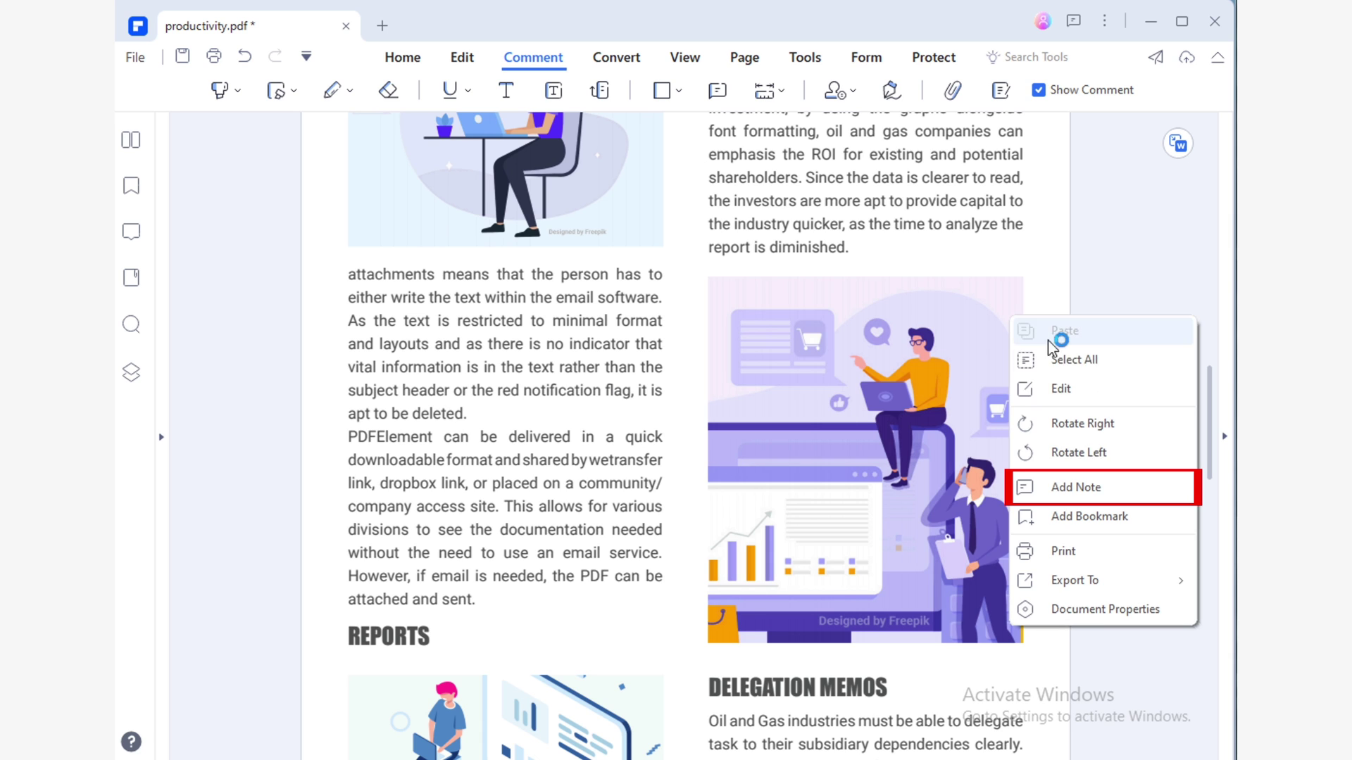
{"action": "left_click", "coordinate": [1094, 489]}
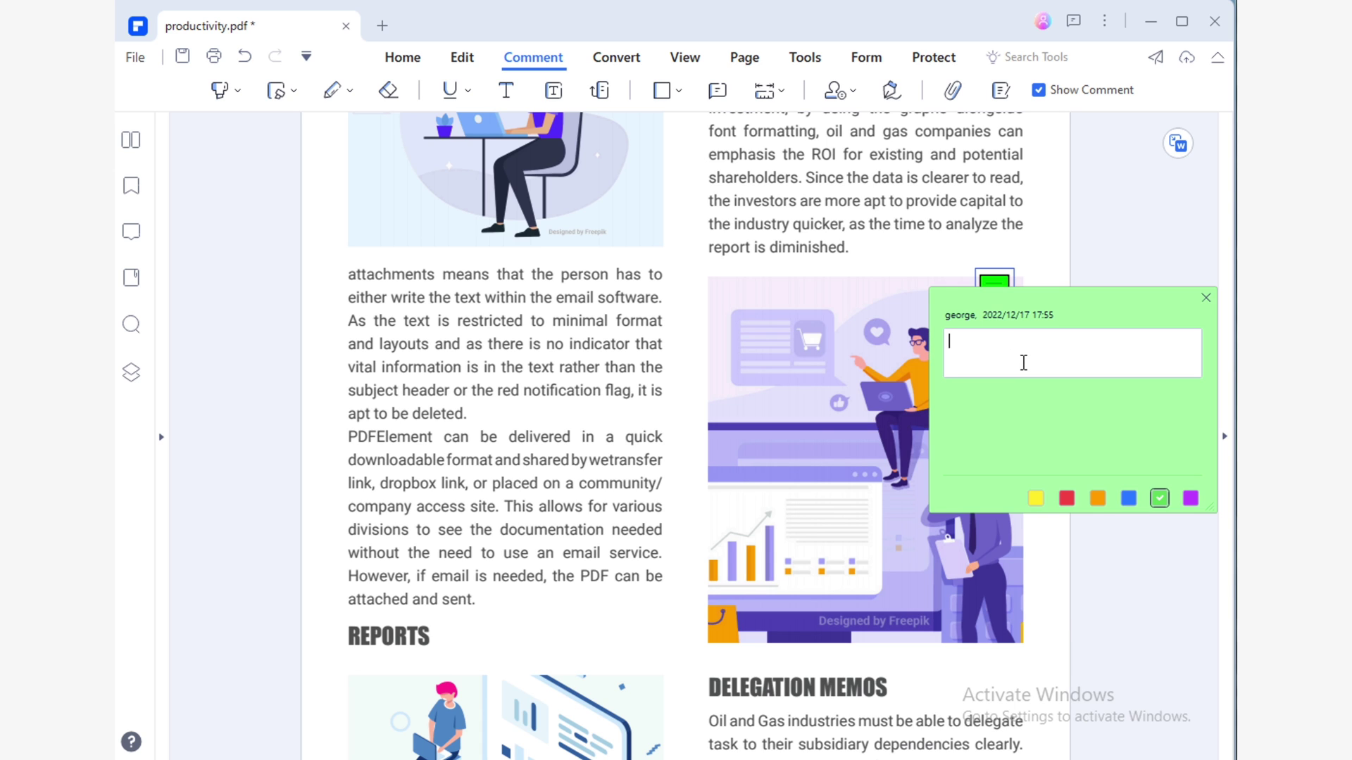
{"action": "type", "text": "let's che"}
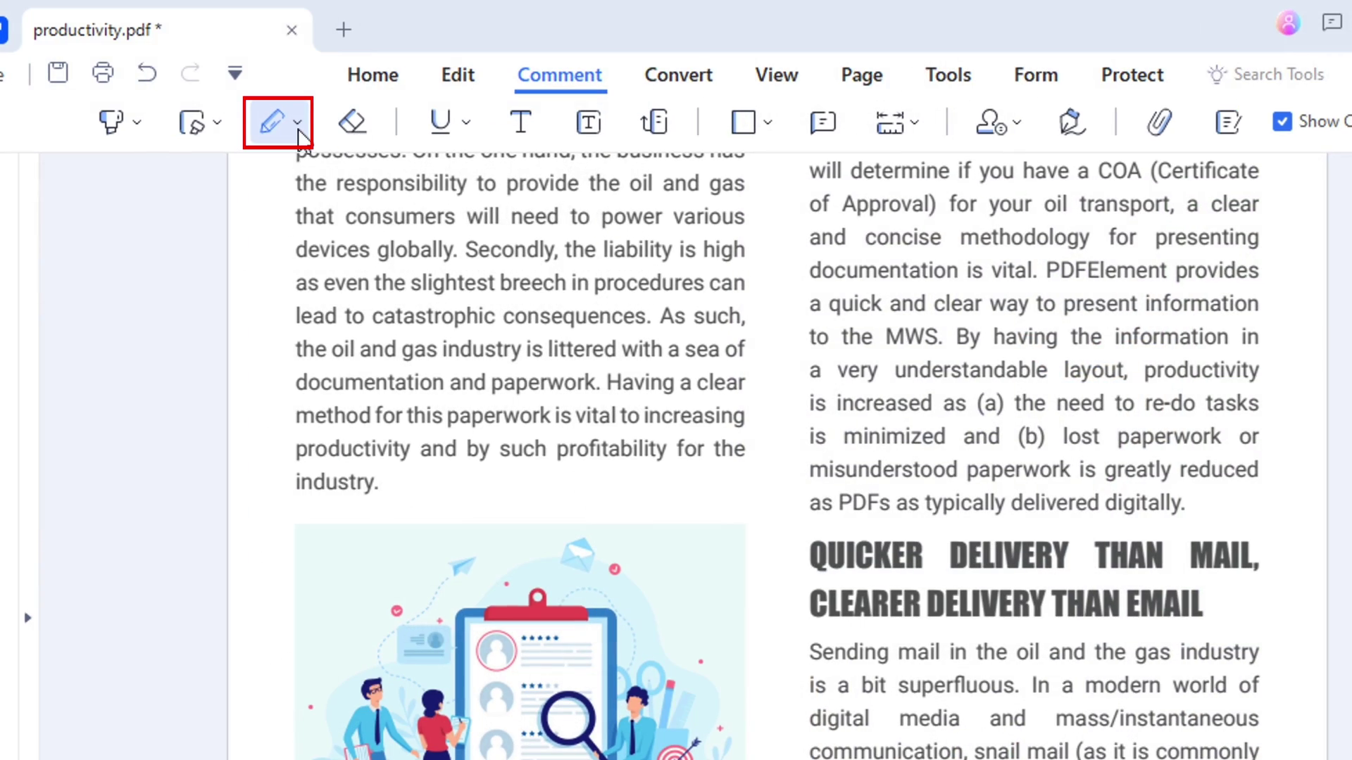
Set the pencil colour to purple and place a bordered text box below the first column
{"action": "left_click", "coordinate": [298, 127]}
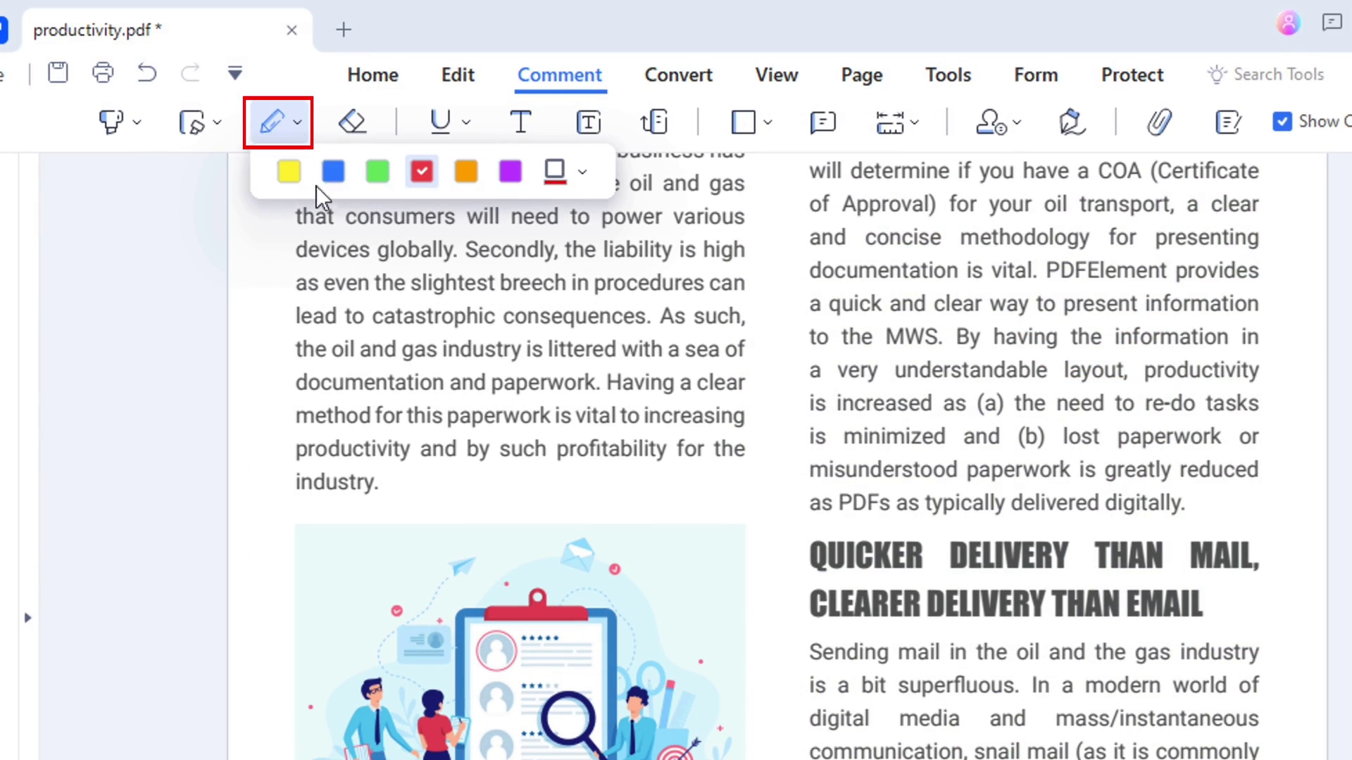
{"action": "left_click", "coordinate": [510, 171]}
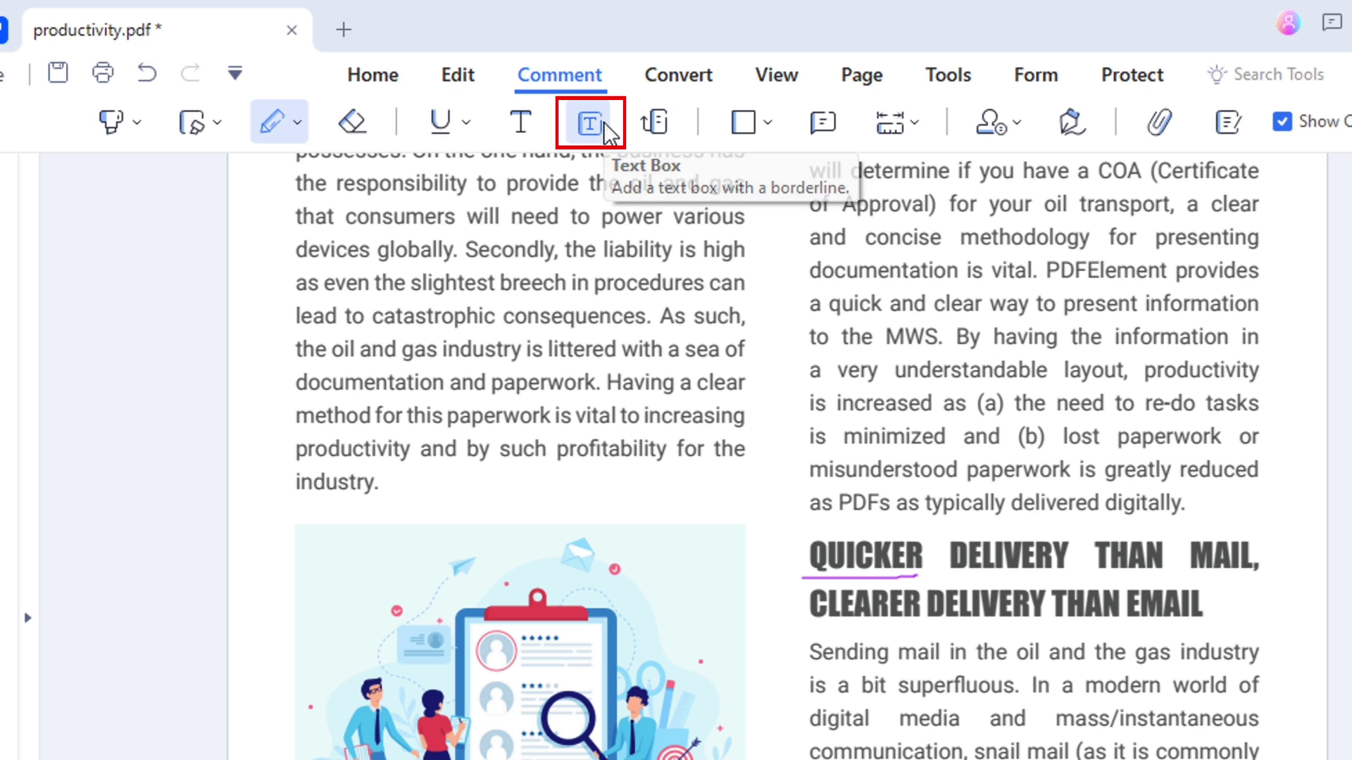
{"action": "left_click", "coordinate": [602, 122]}
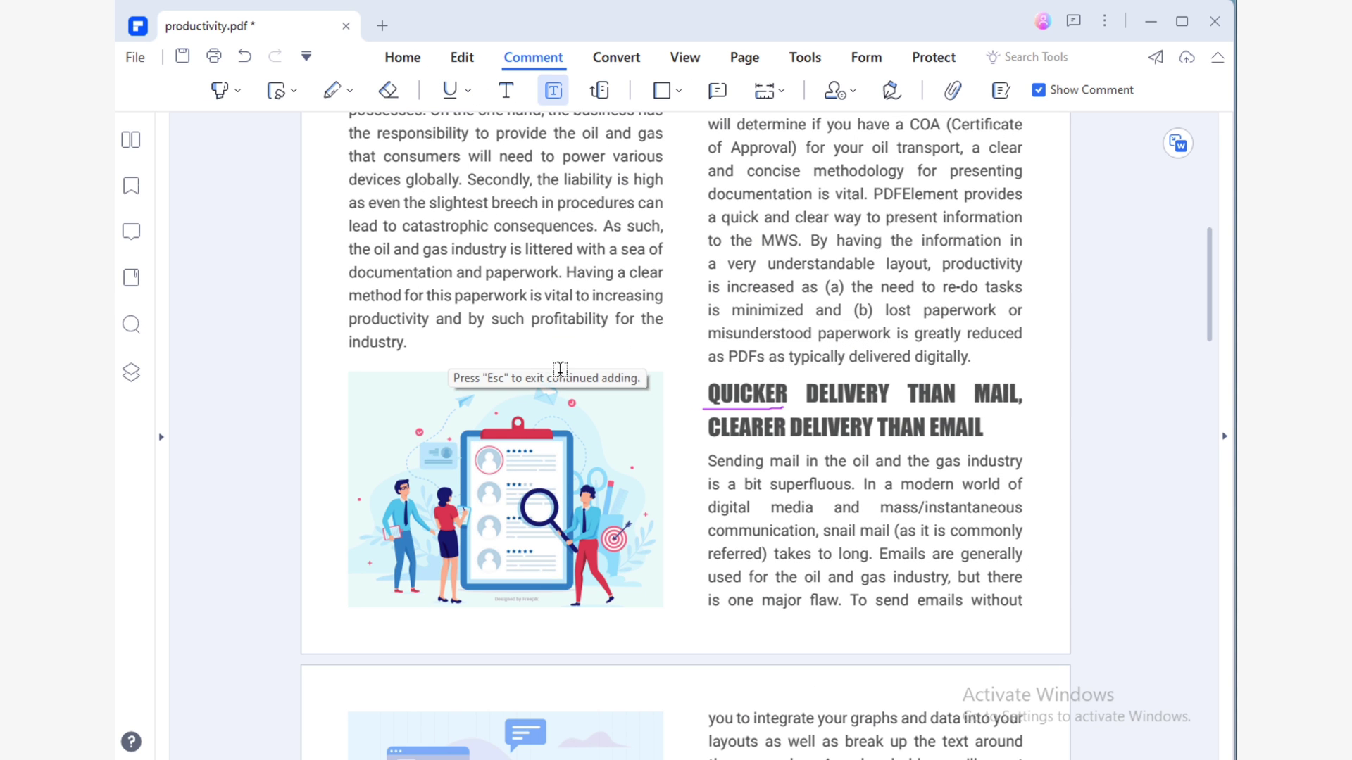
{"action": "left_click", "coordinate": [553, 343]}
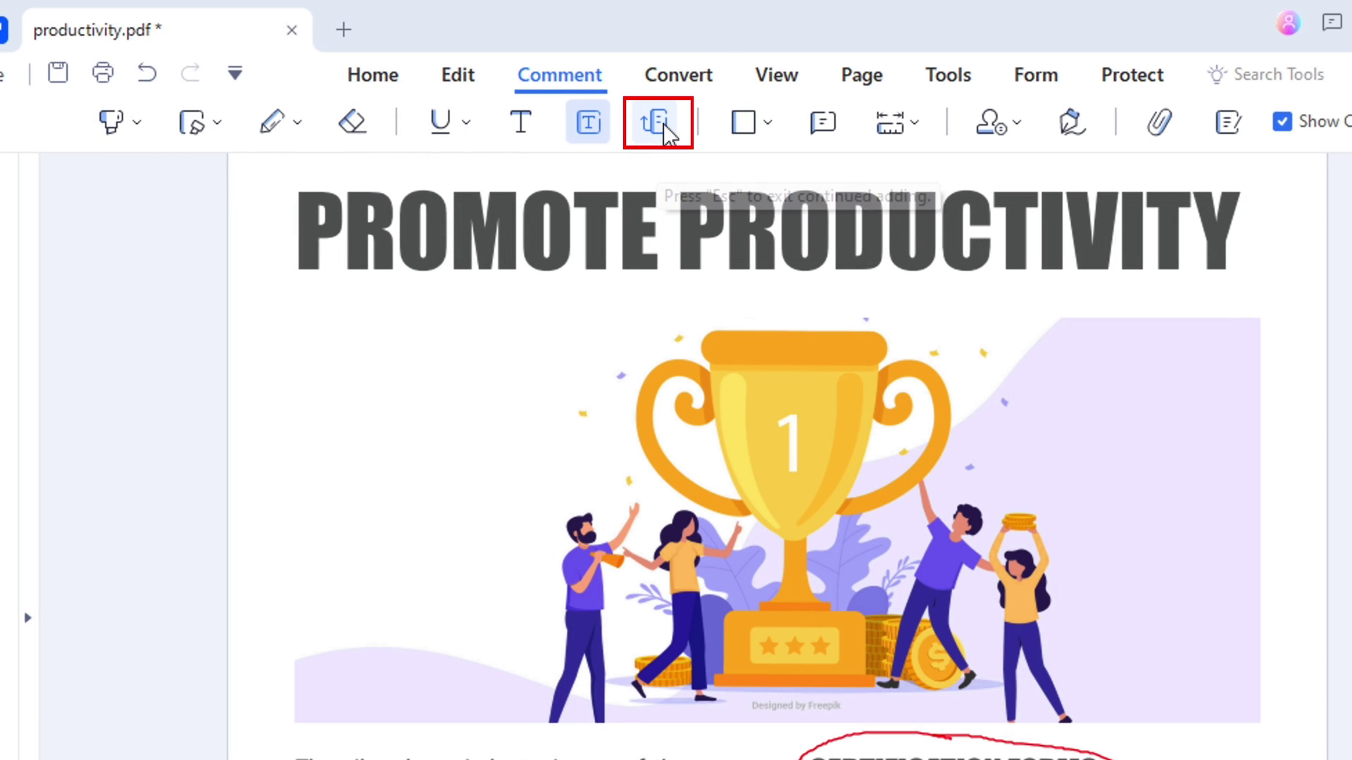
Draw a callout pointing at the trophy, with its text box up-left of the trophy
{"action": "left_click", "coordinate": [599, 90]}
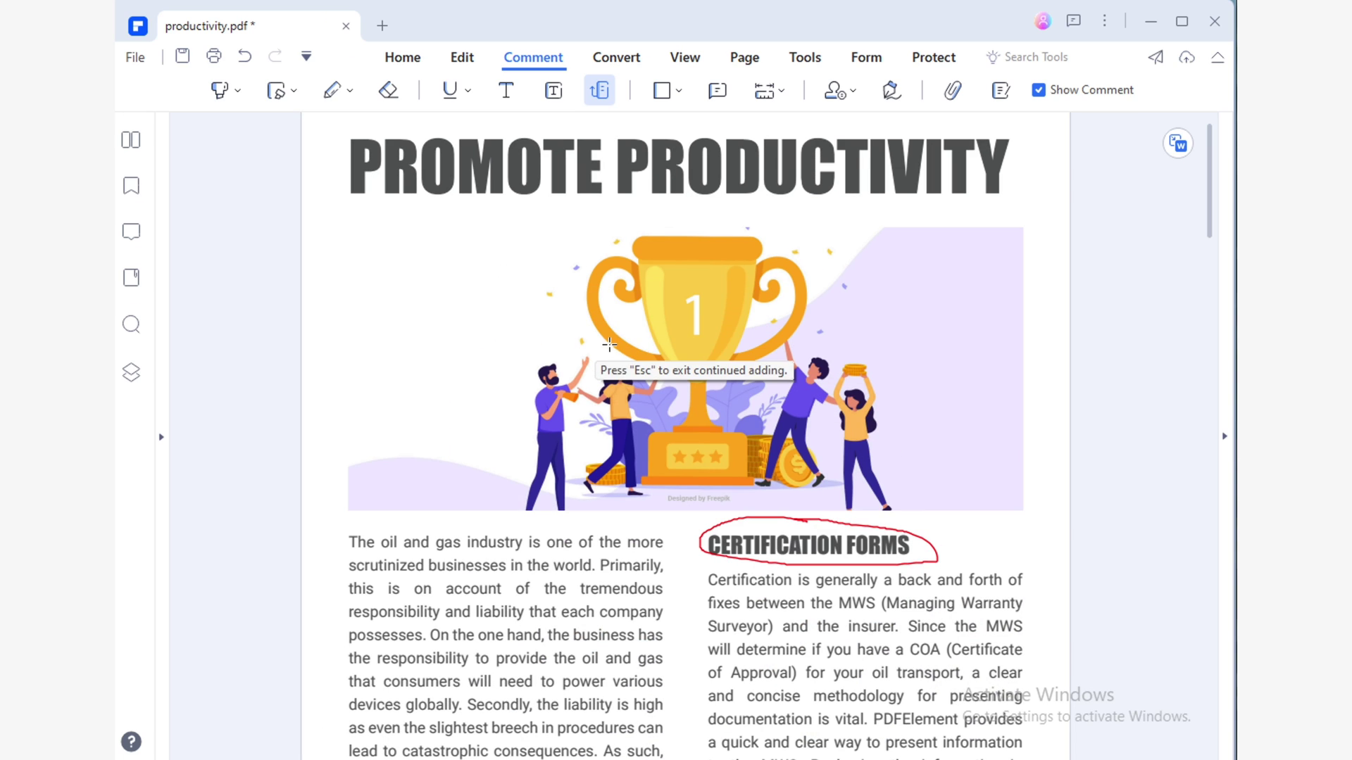
{"action": "left_click_drag", "start_coordinate": [668, 486], "coordinate": [392, 449]}
{"action": "left_click_drag", "start_coordinate": [415, 318], "coordinate": [354, 272]}
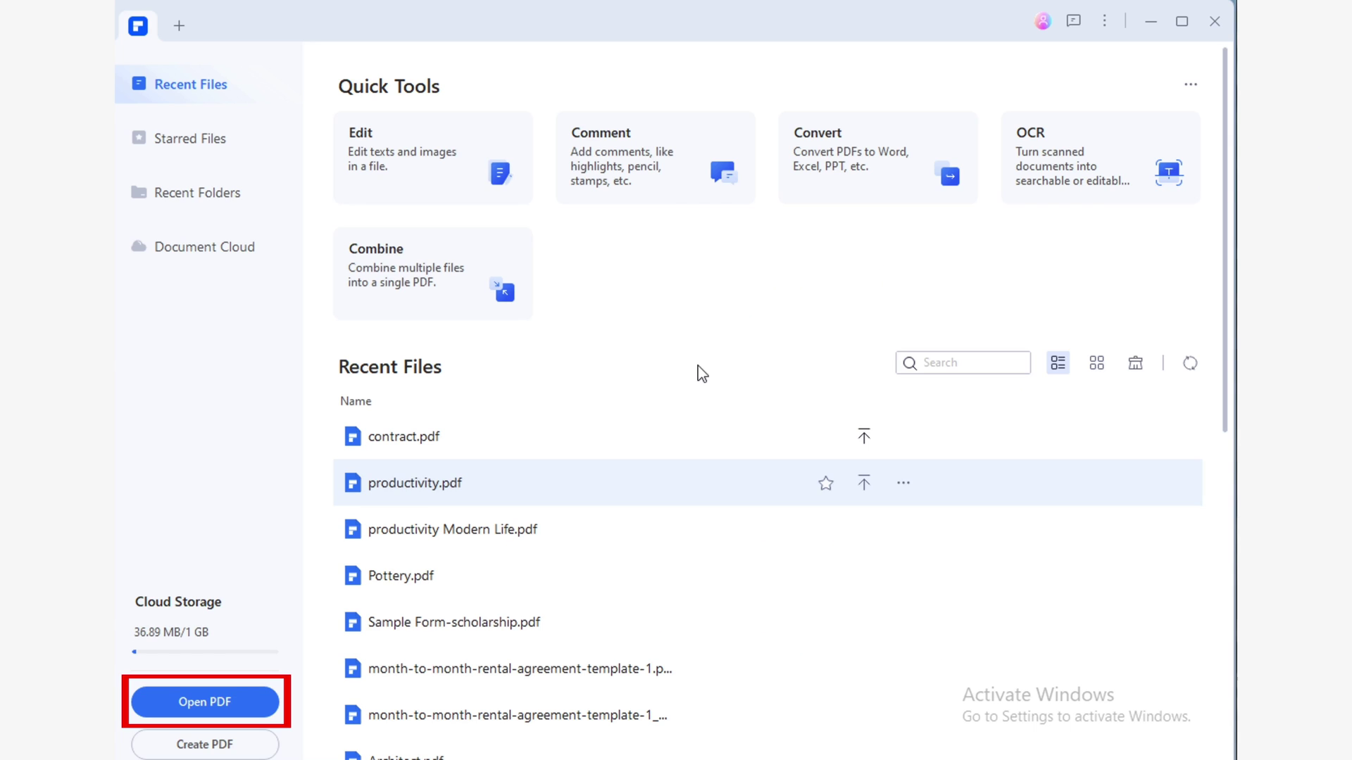
Browse to PDF 05 demo materials and drop productivity.pdf into the PDFelement window
{"action": "left_click", "coordinate": [250, 700]}
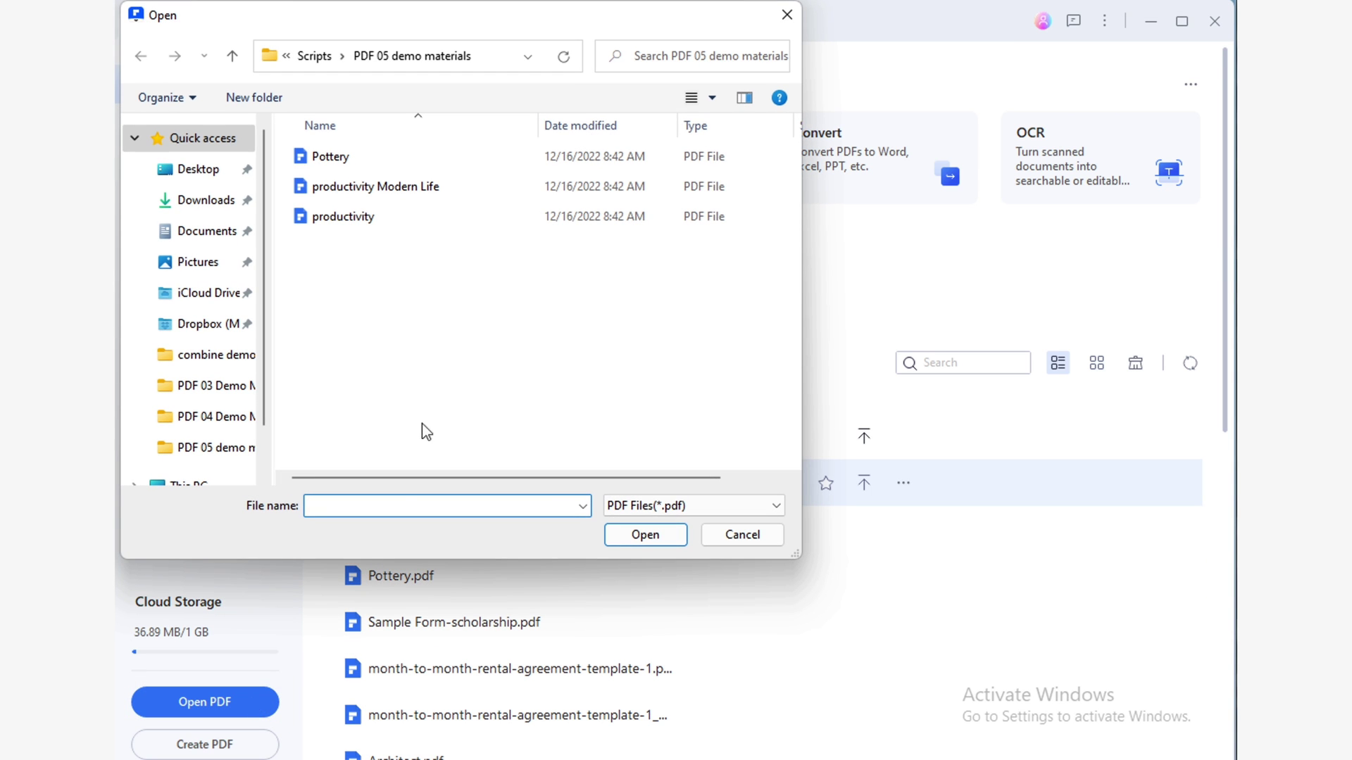
{"action": "left_click", "coordinate": [432, 224]}
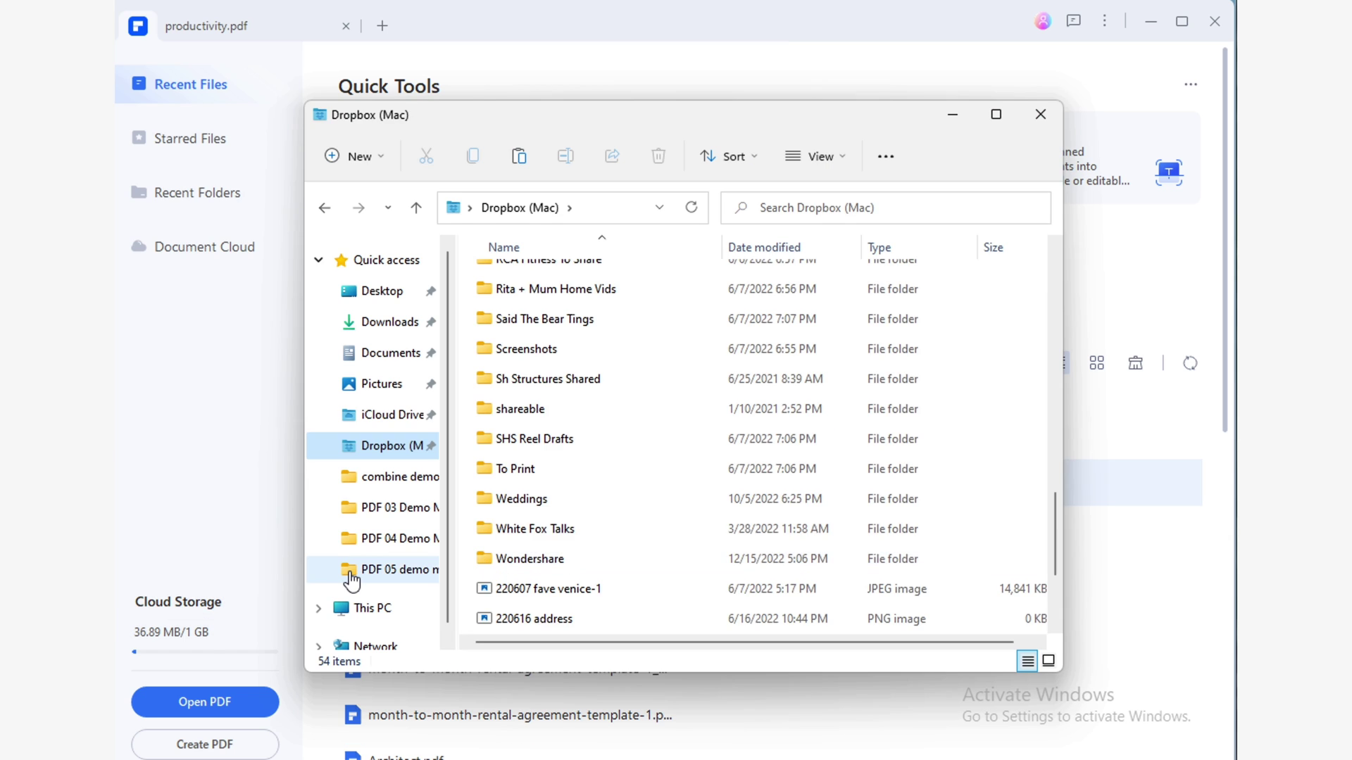
{"action": "left_click", "coordinate": [351, 571]}
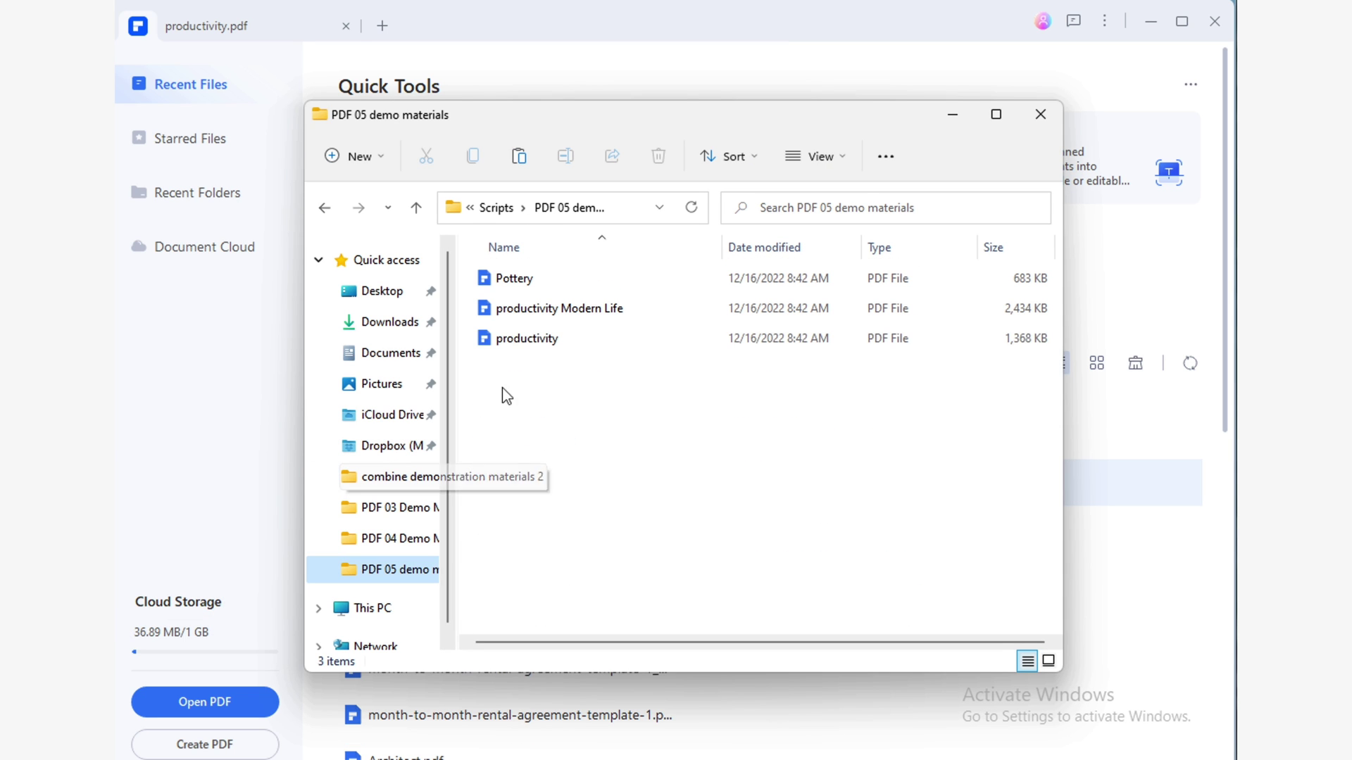
{"action": "left_click", "coordinate": [519, 340]}
{"action": "left_click_drag", "start_coordinate": [558, 131], "coordinate": [838, 87]}
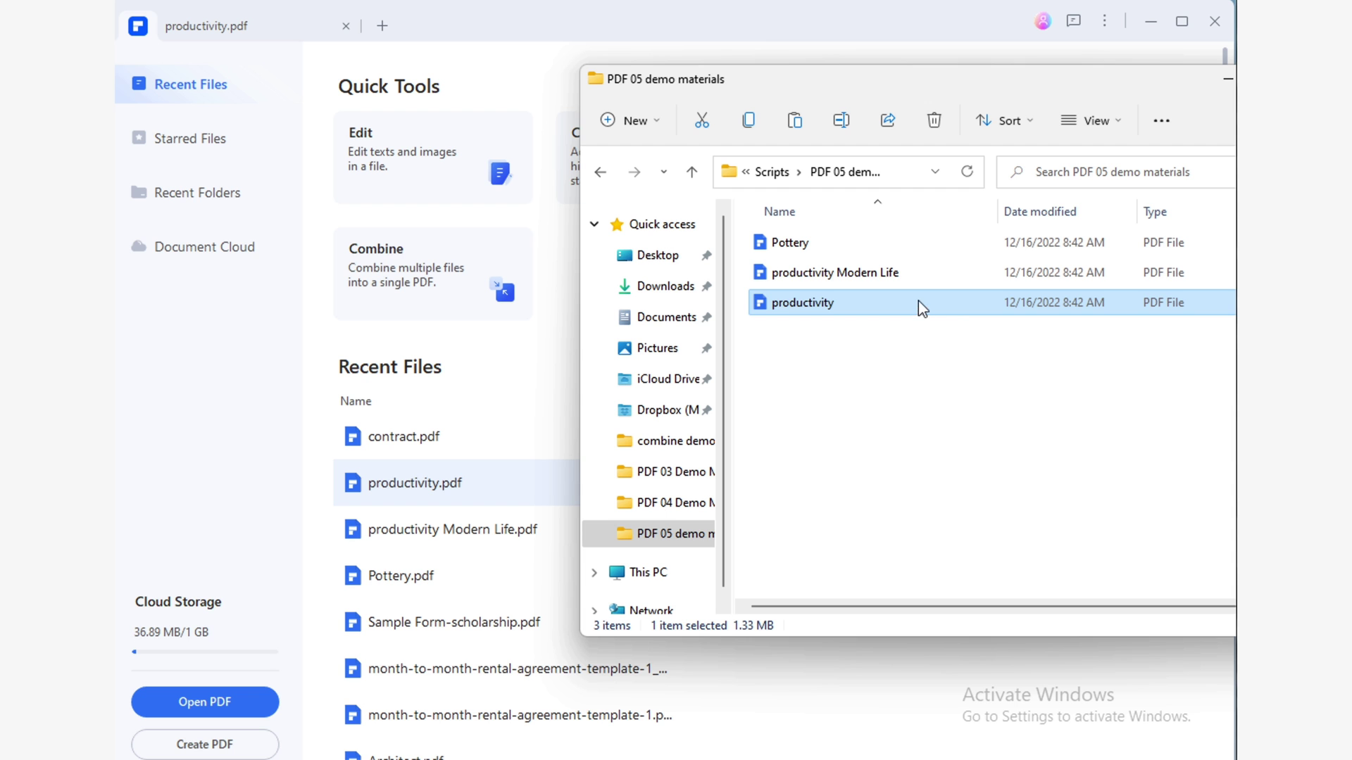
{"action": "left_click_drag", "start_coordinate": [918, 301], "coordinate": [465, 457]}
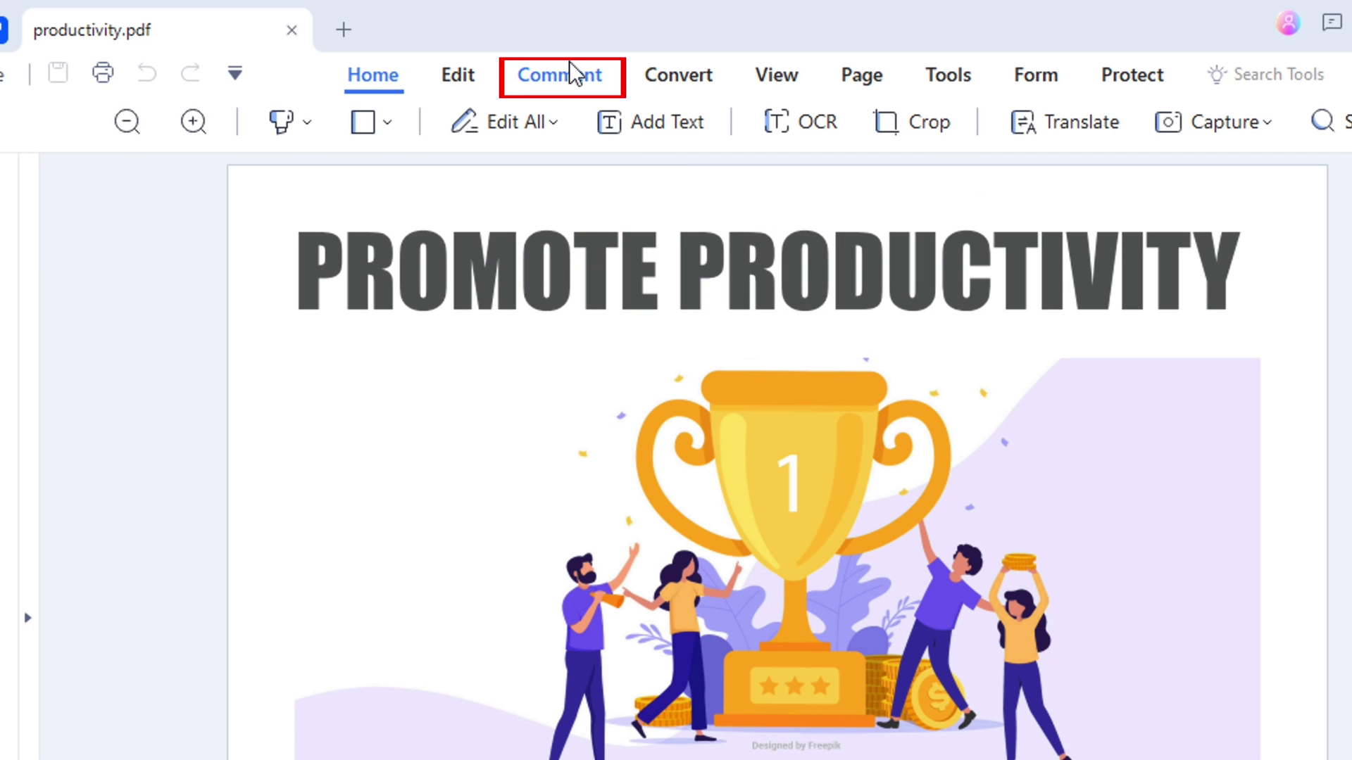
Place a green "Great start!" sticky note beside CERTIFICATION FORMS and close its popup
{"action": "left_click", "coordinate": [540, 48]}
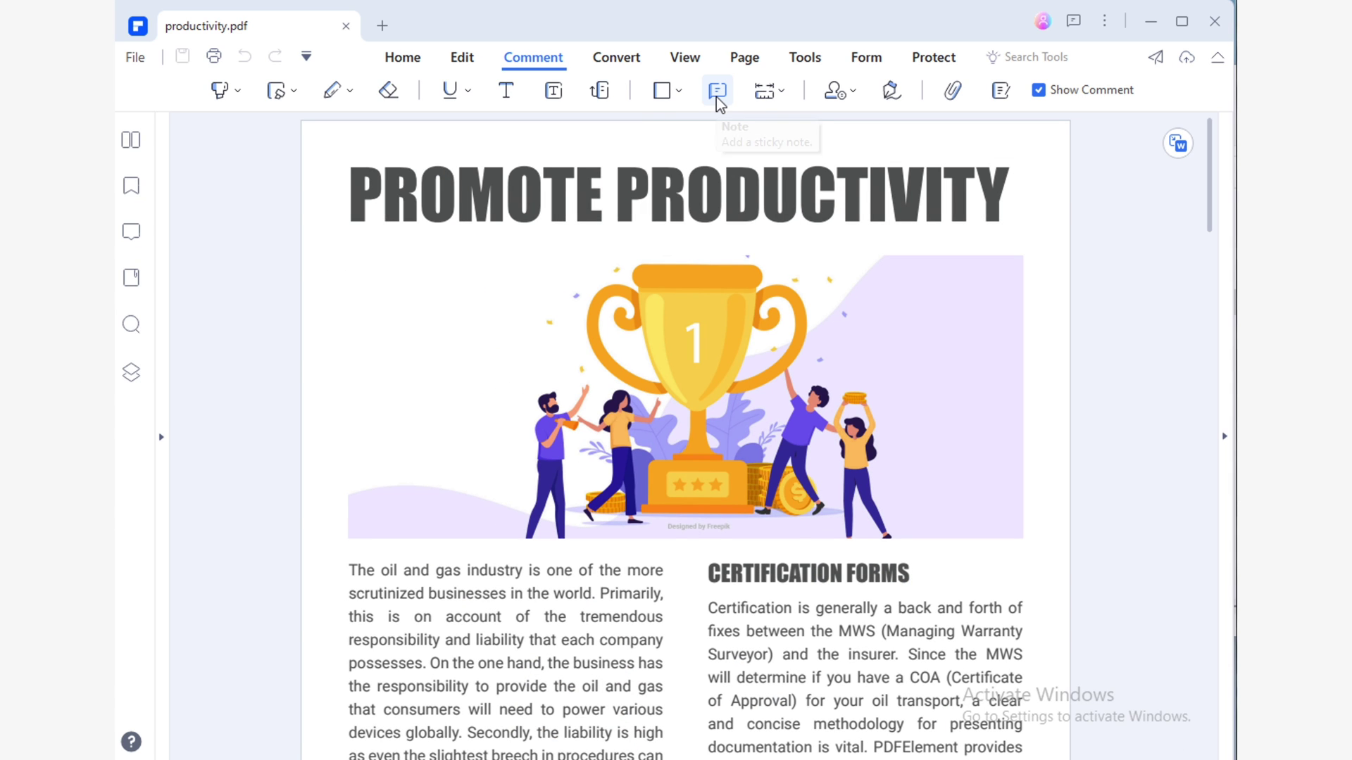
{"action": "left_click", "coordinate": [716, 90]}
{"action": "scroll", "coordinate": [686, 423], "scroll_direction": "down", "scroll_amount": 3}
{"action": "left_click", "coordinate": [921, 342]}
{"action": "type", "text": "Great start!"}
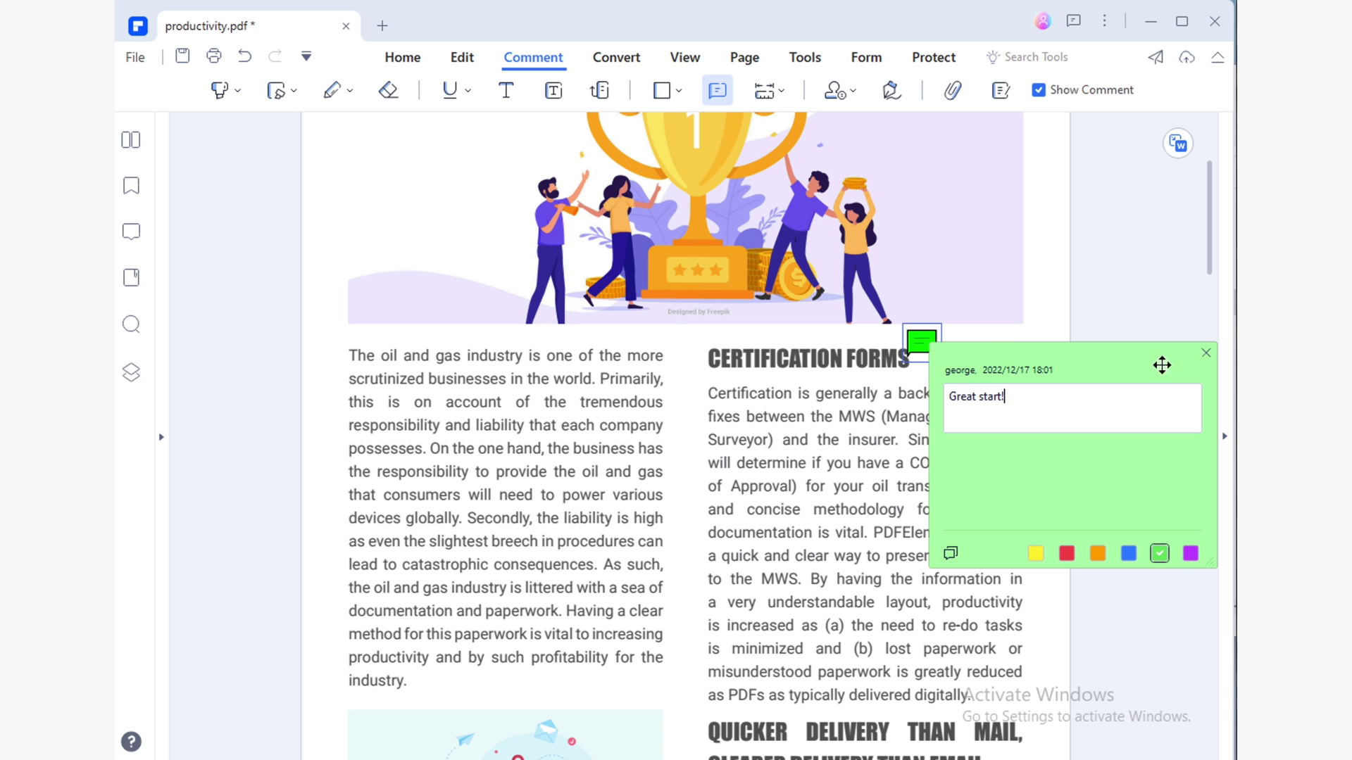
{"action": "left_click", "coordinate": [1206, 354]}
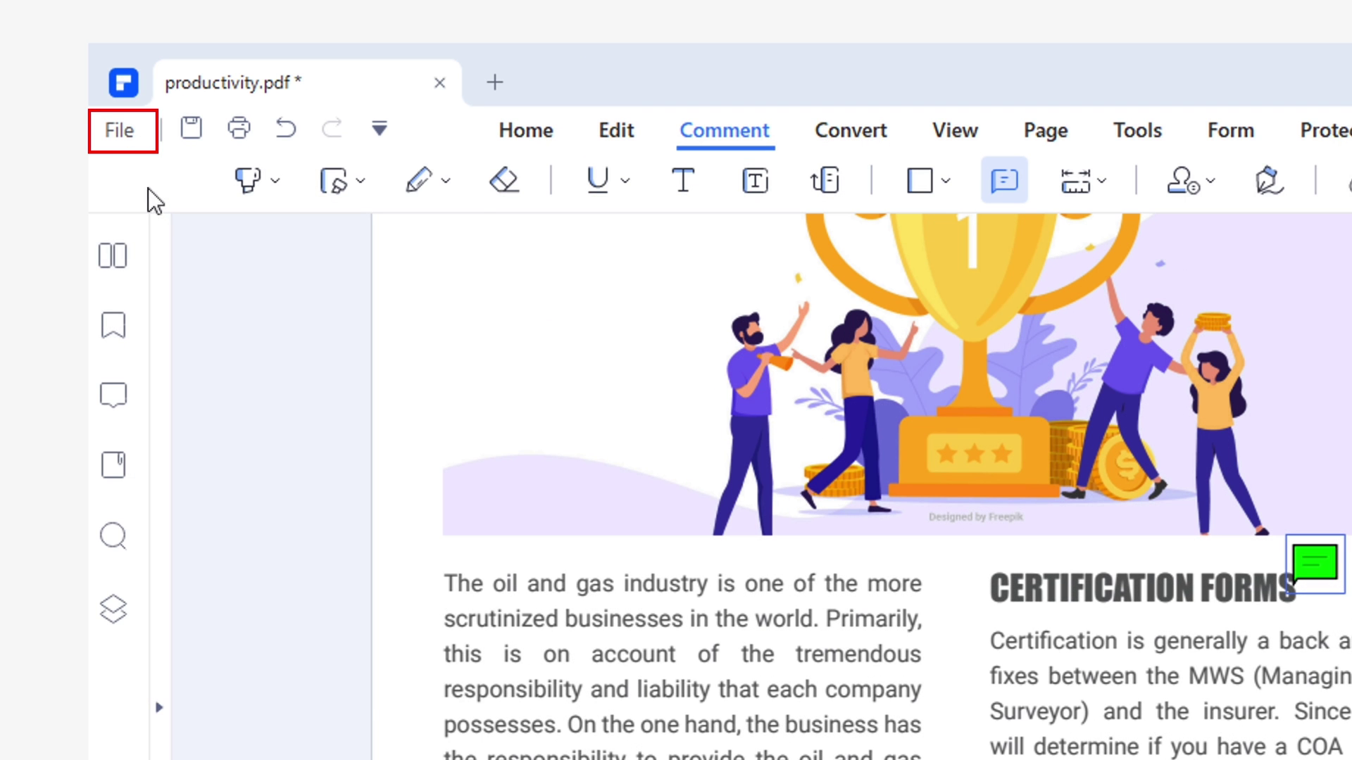
Choose File > Save As to save the annotated document as productivity-Copy
{"action": "left_click", "coordinate": [128, 137]}
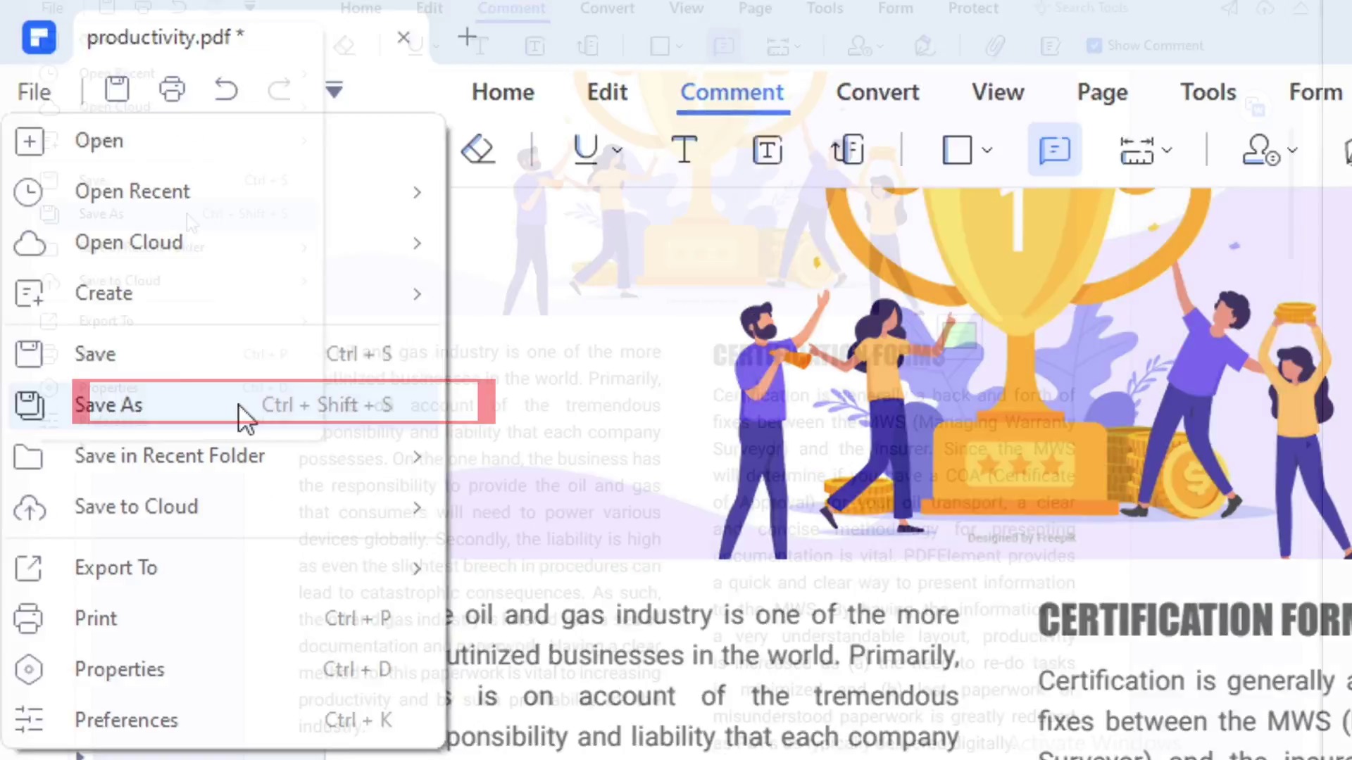
{"action": "left_click", "coordinate": [303, 412]}
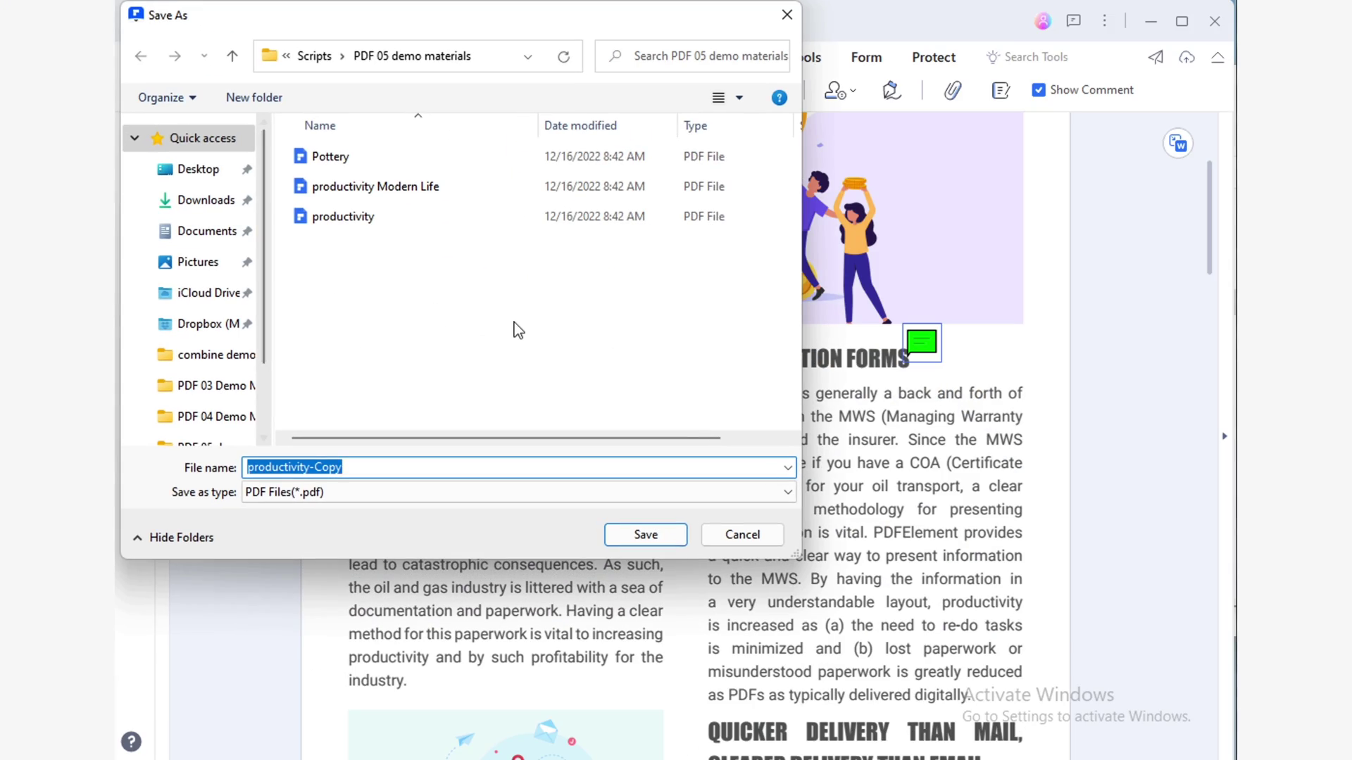